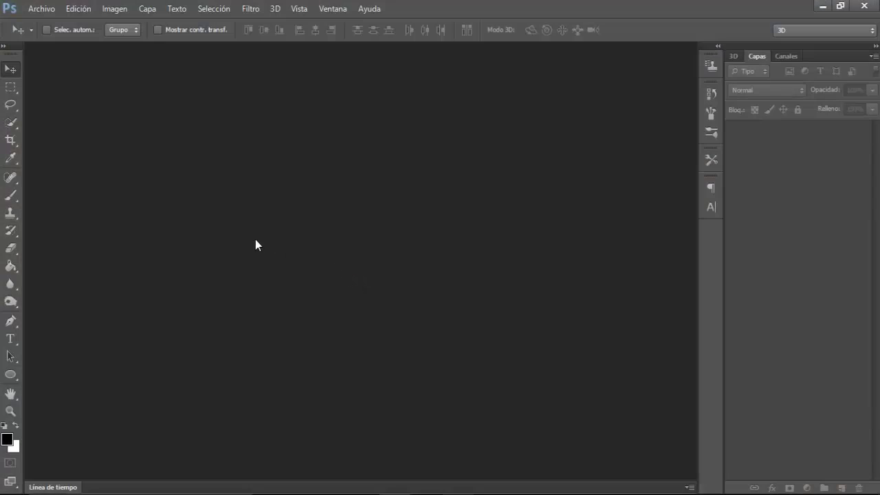
- Open the autumn lake photo 15.jpg, leaving its colour profile unmodified
left_click(45, 12)
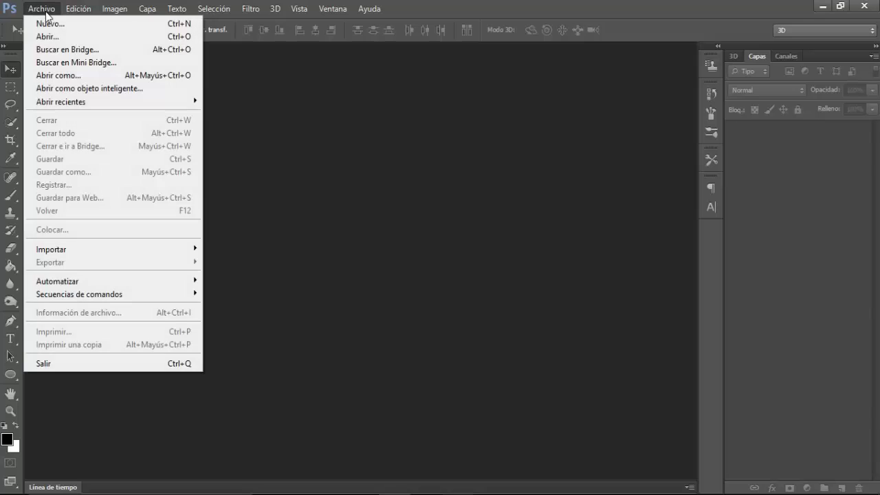
left_click(46, 37)
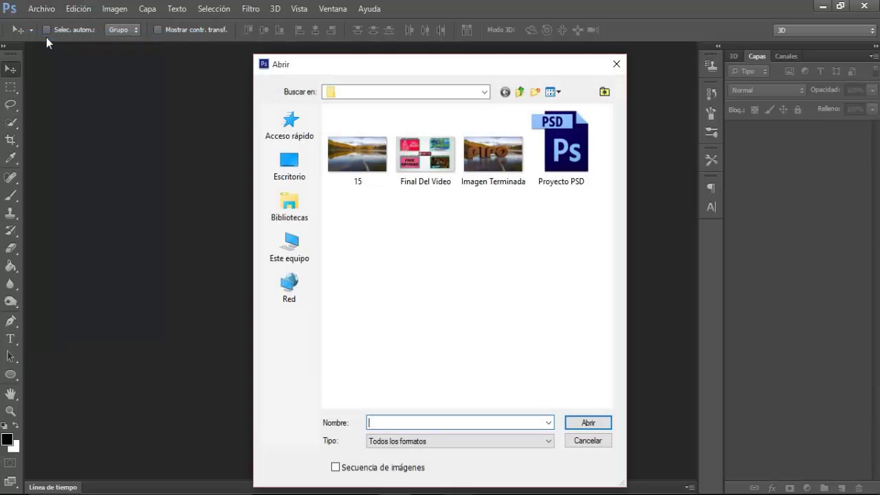
double_click(351, 154)
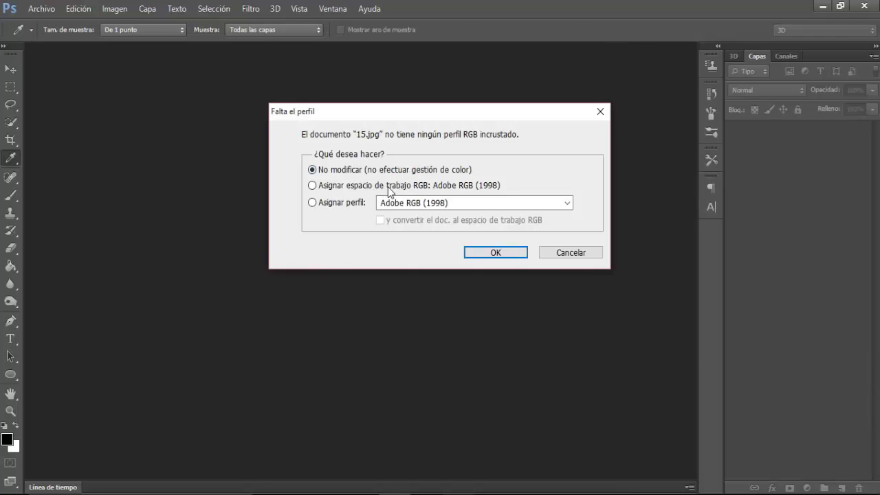
left_click(480, 253)
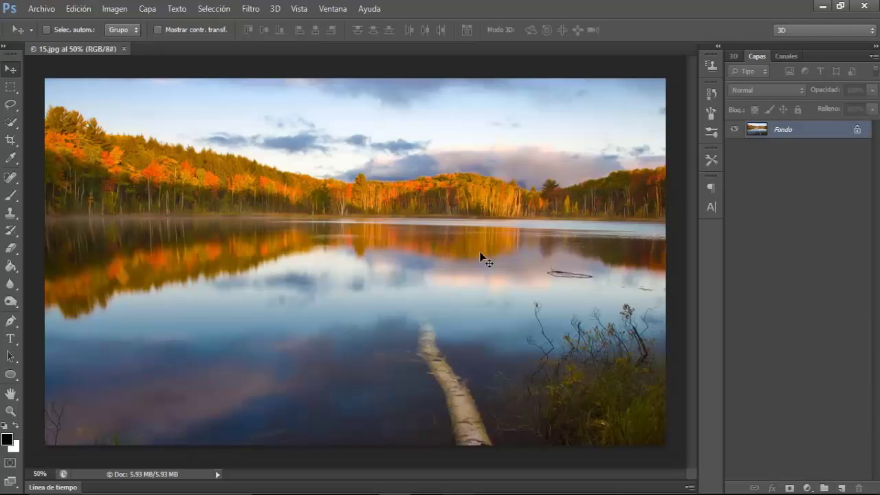
- Set up horizontal type in Bauhaus 93 at 161 pt with Enfocado anti-aliasing
left_click(13, 339)
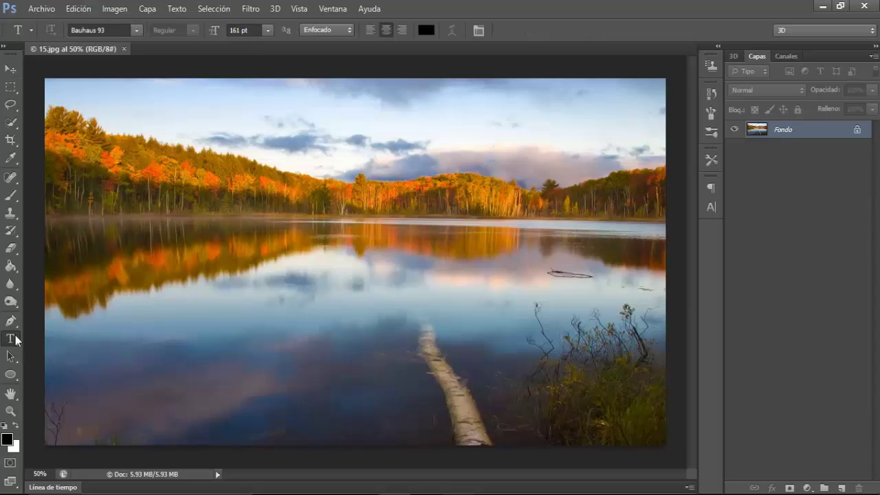
left_click(138, 31)
left_click(129, 45)
left_click(231, 31)
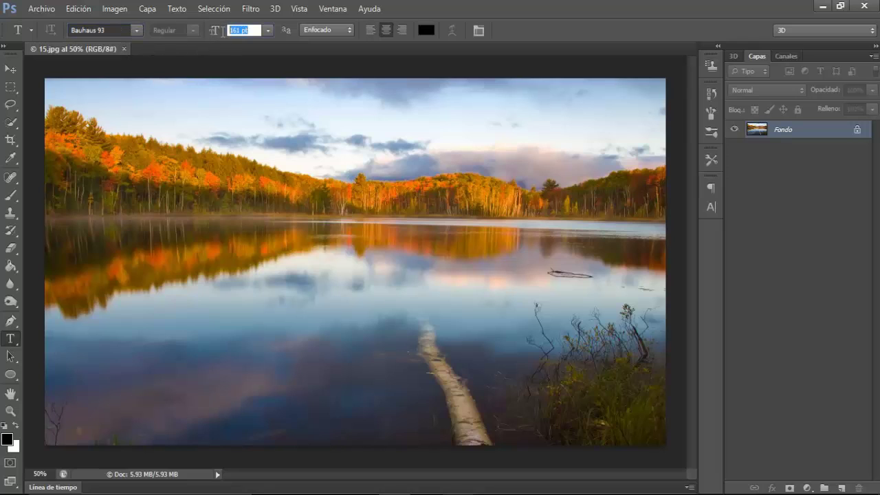
left_click(316, 31)
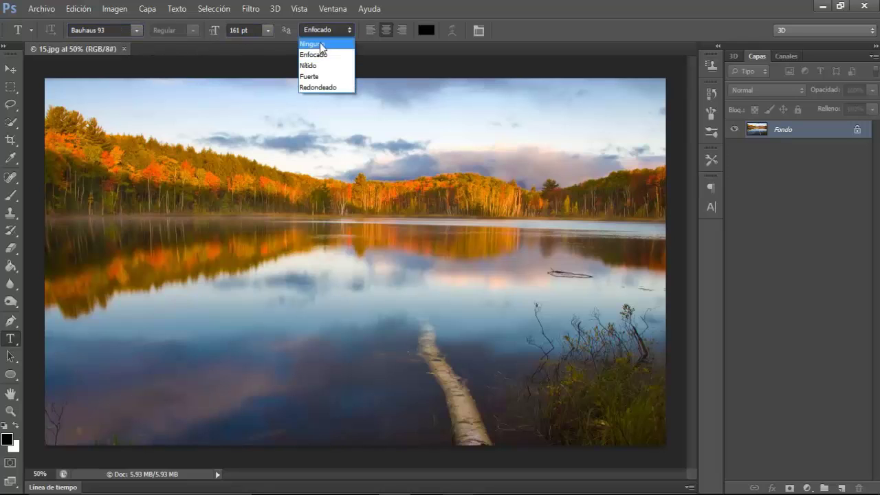
left_click(316, 52)
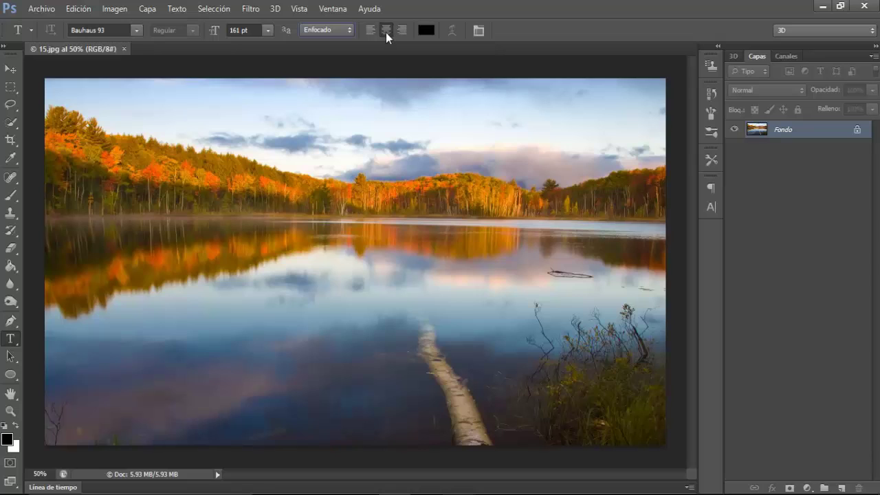
- Make the text colour an orange sampled from the trees and start text over the lake
left_click(424, 32)
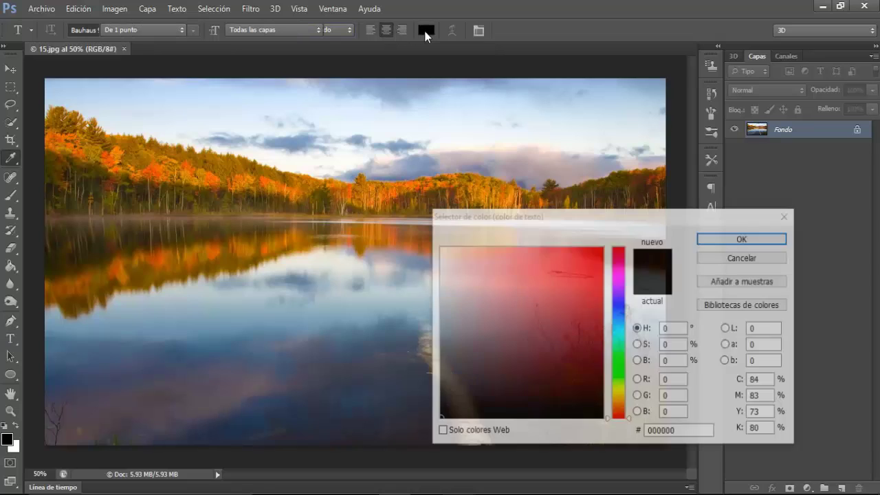
left_click(484, 193)
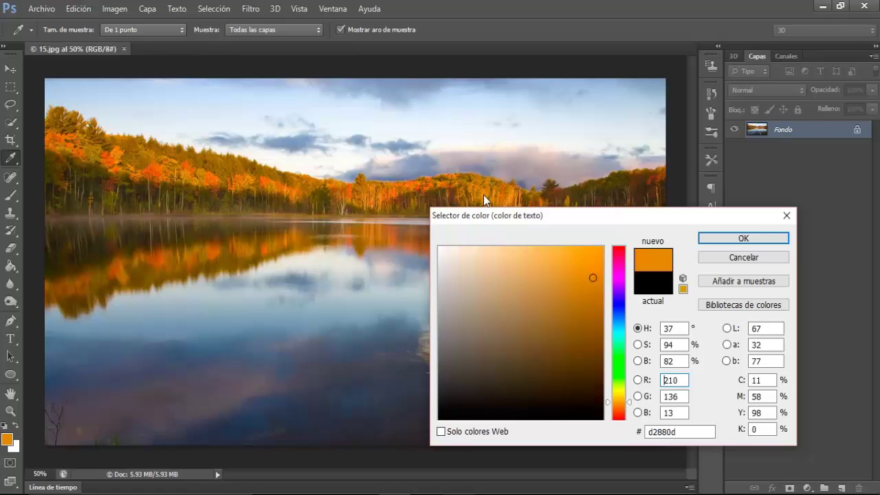
left_click(715, 244)
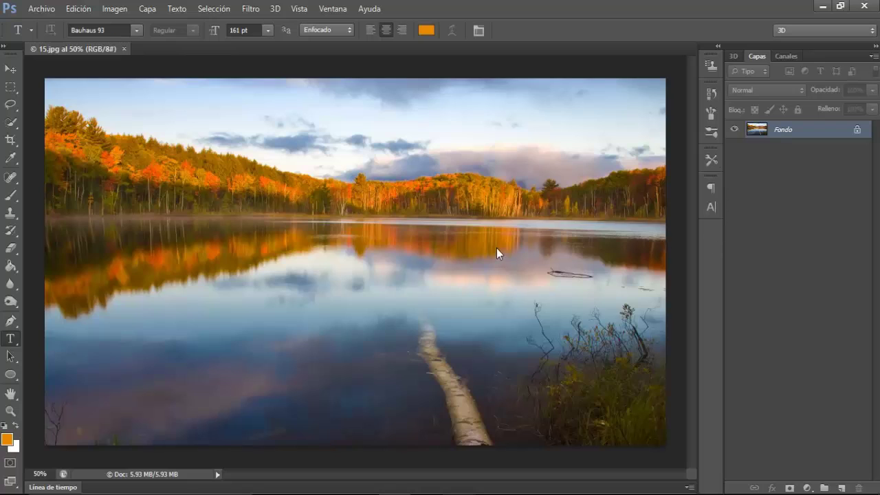
left_click(214, 256)
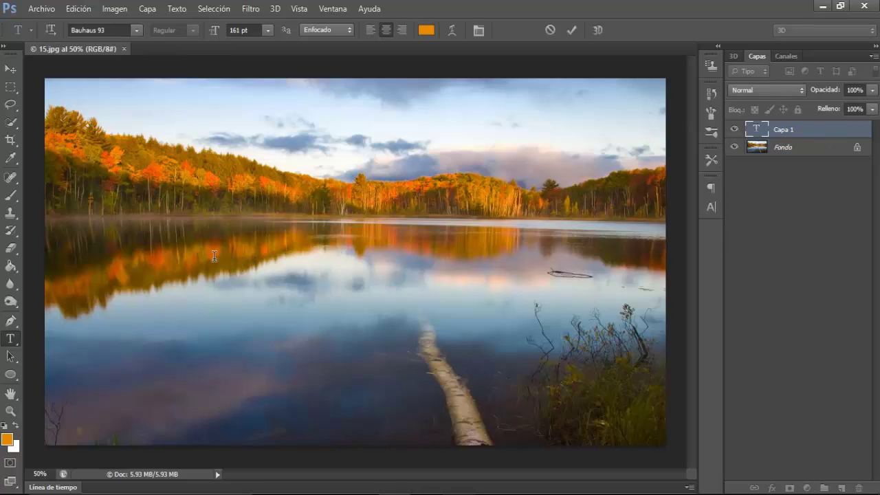
- Type PIPO, enlarge it to about 193 pt, and shift it right
type("PI")
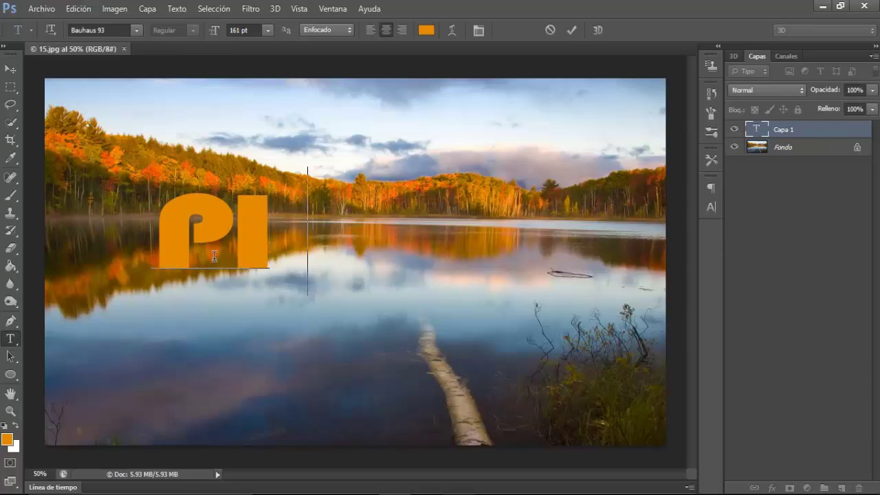
type("PO")
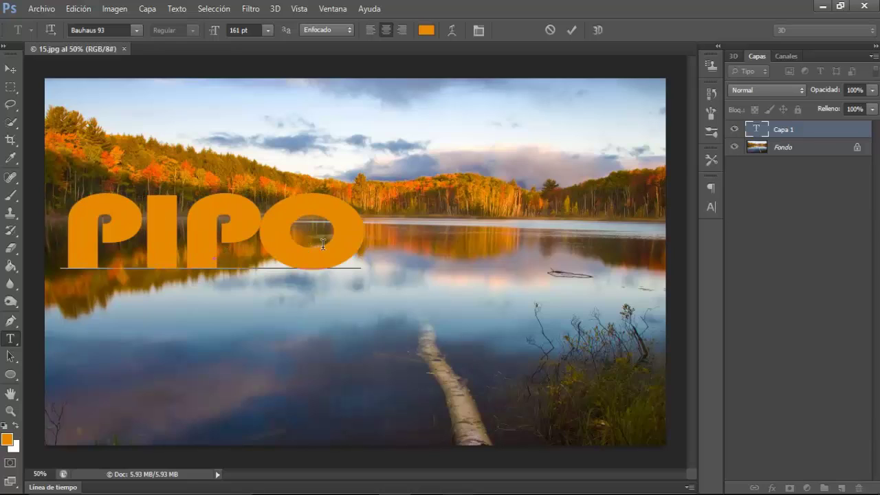
left_click_drag(364, 231, 89, 228)
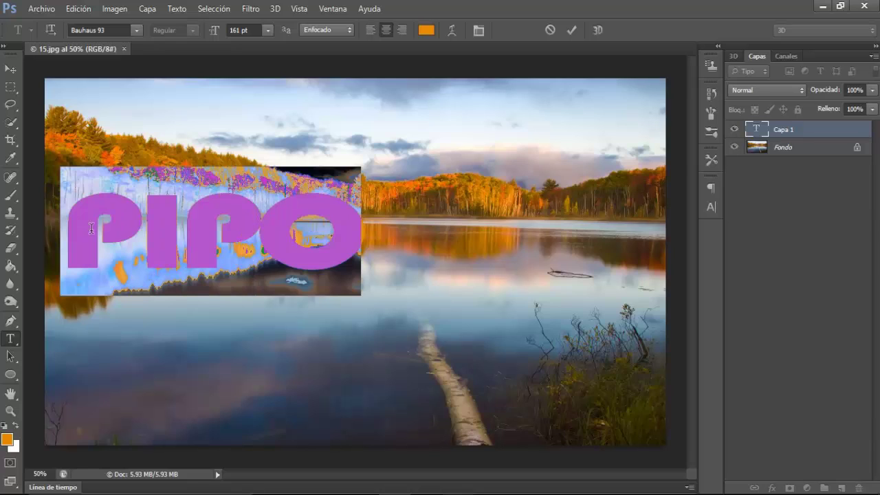
left_click(331, 10)
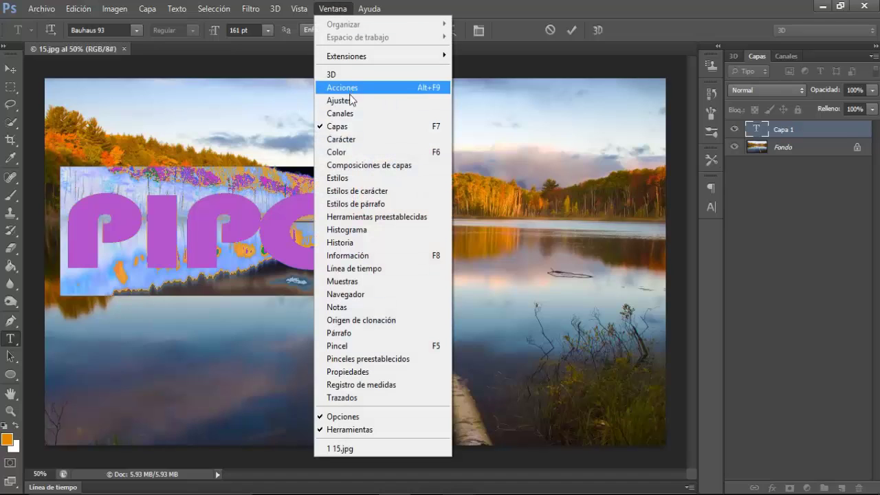
left_click(343, 139)
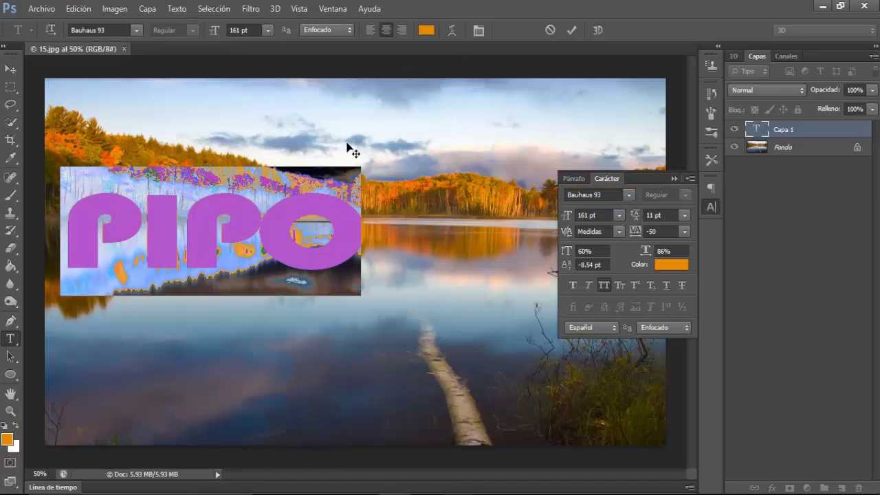
left_click_drag(568, 218, 590, 220)
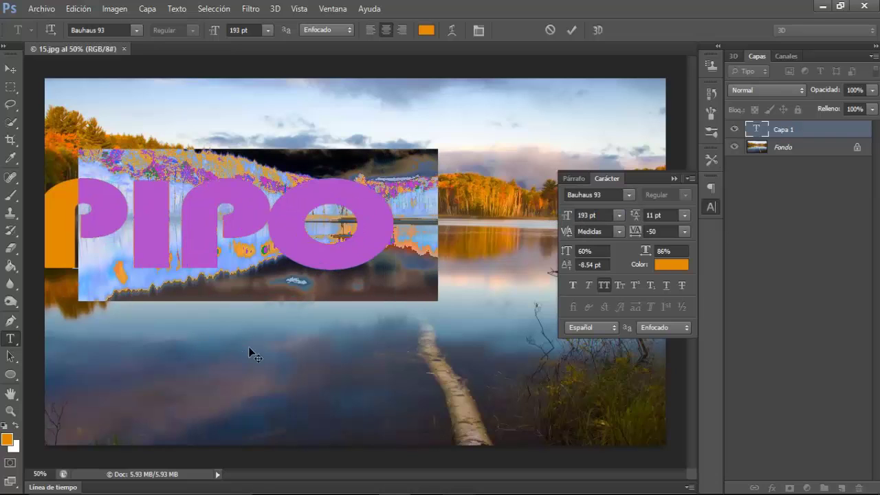
left_click_drag(218, 324, 281, 351)
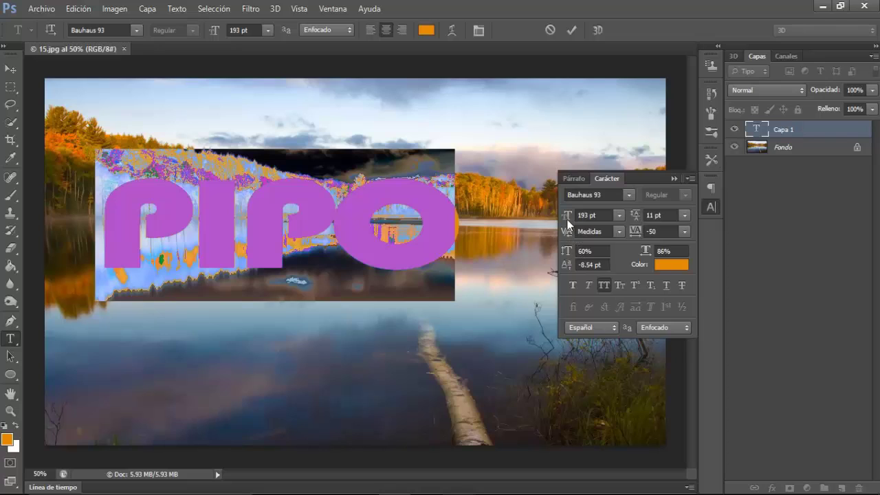
- Bring PIPO up to 211 pt in all caps and commit the text
left_click_drag(568, 219, 574, 220)
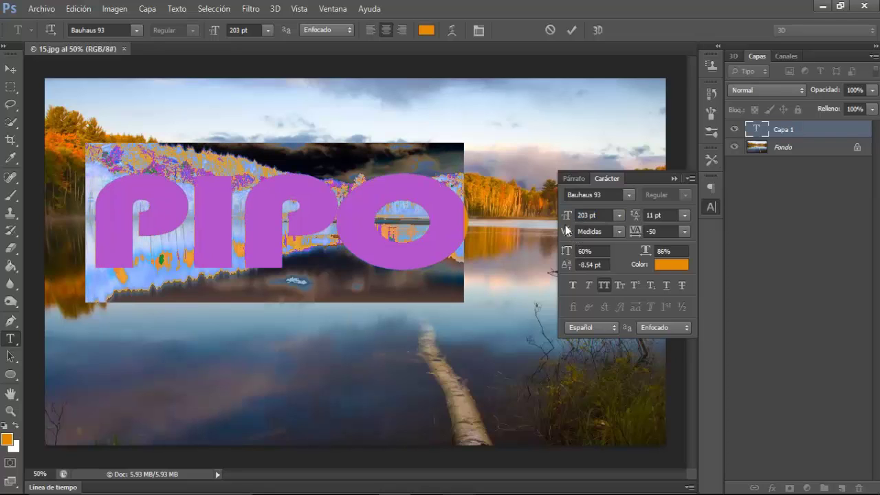
left_click(603, 286)
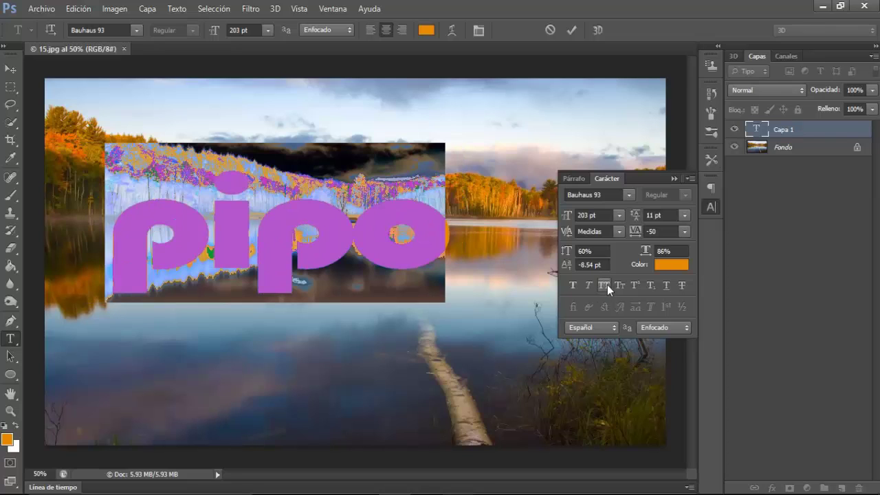
left_click(605, 285)
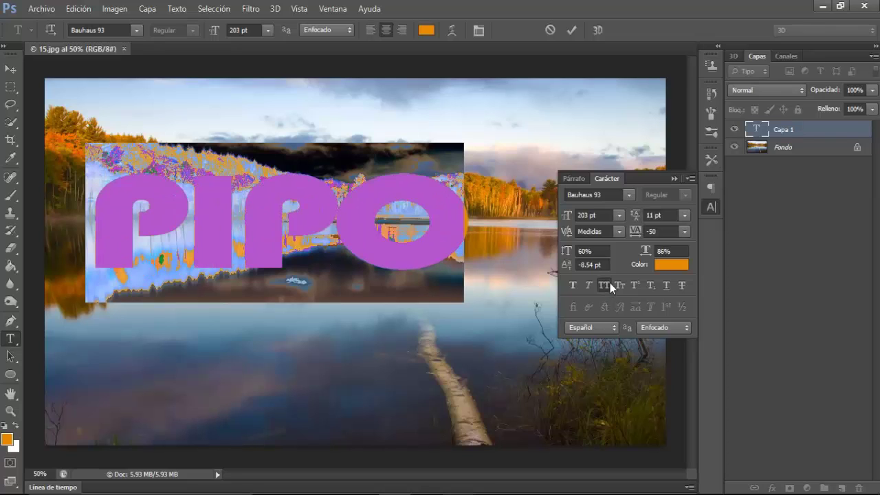
left_click(673, 179)
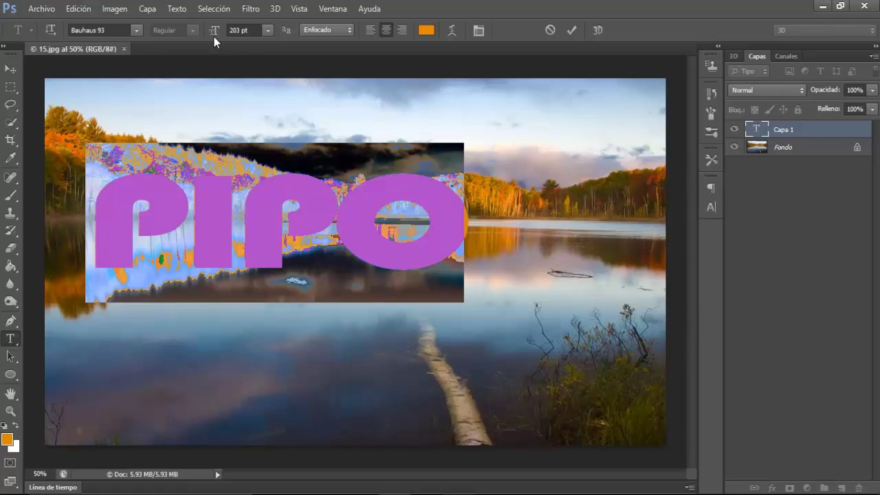
left_click_drag(214, 37, 216, 40)
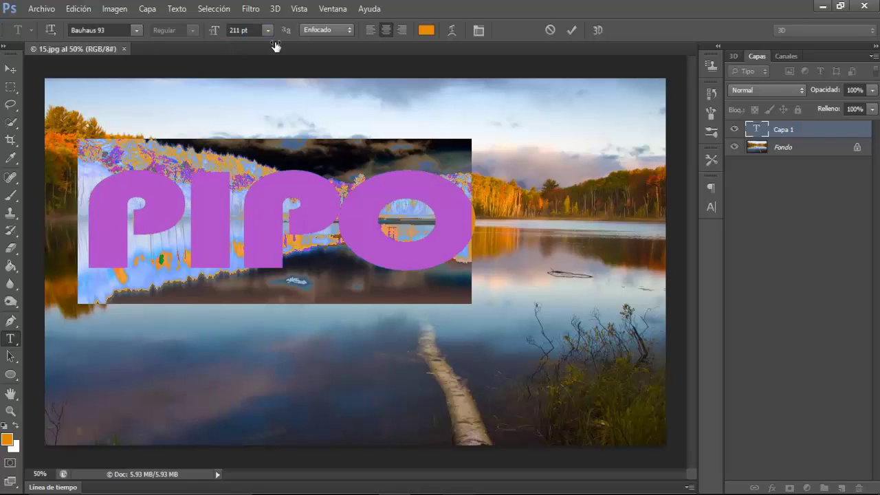
left_click(571, 30)
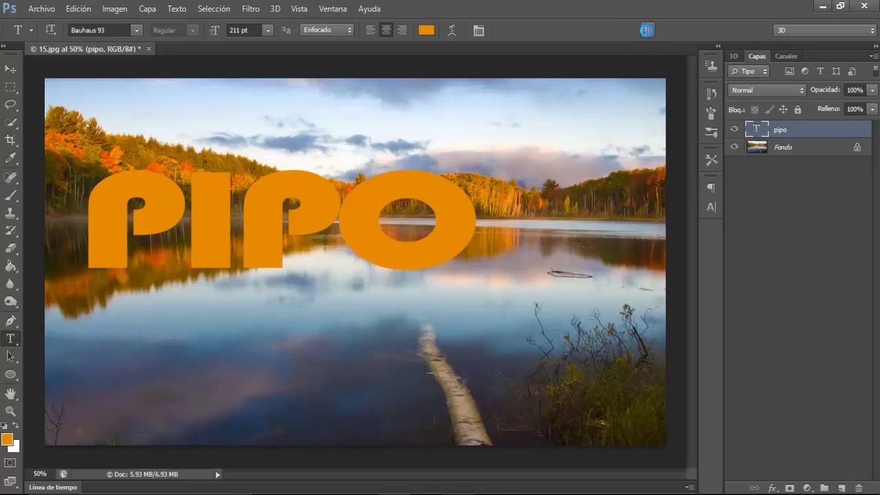
- Extrude PIPO into 3D and tilt the scene so the ground leans toward the viewer
left_click(646, 30)
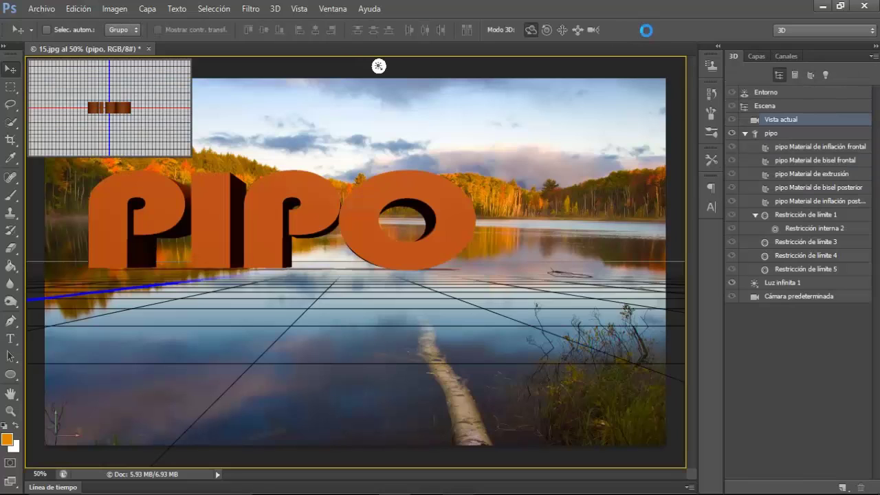
left_click(529, 31)
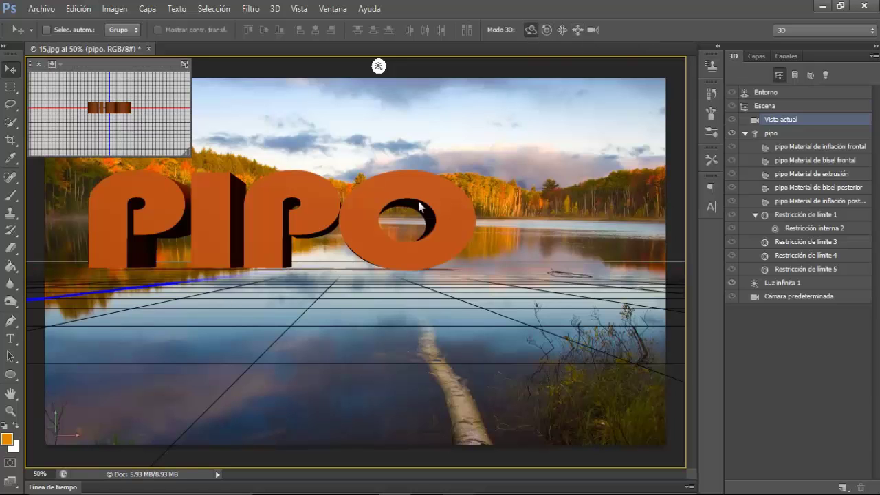
left_click_drag(348, 299, 351, 299)
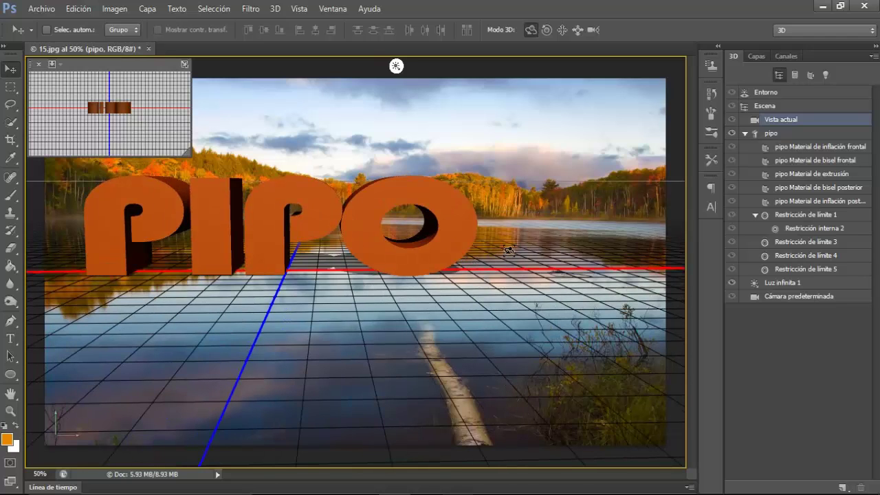
left_click_drag(510, 251, 533, 250)
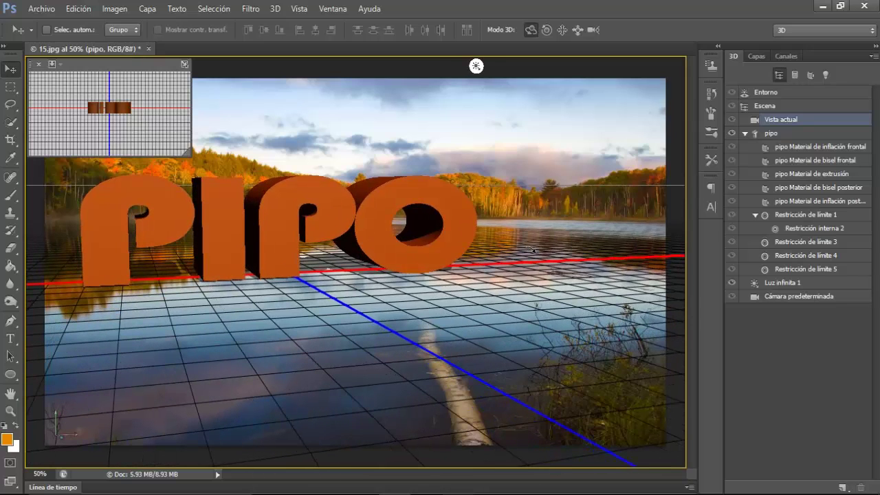
left_click(533, 249)
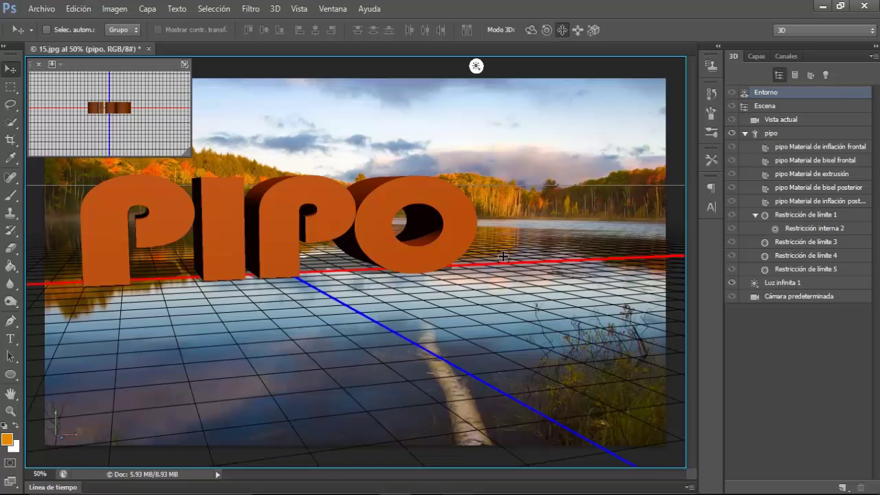
left_click_drag(503, 260, 502, 258)
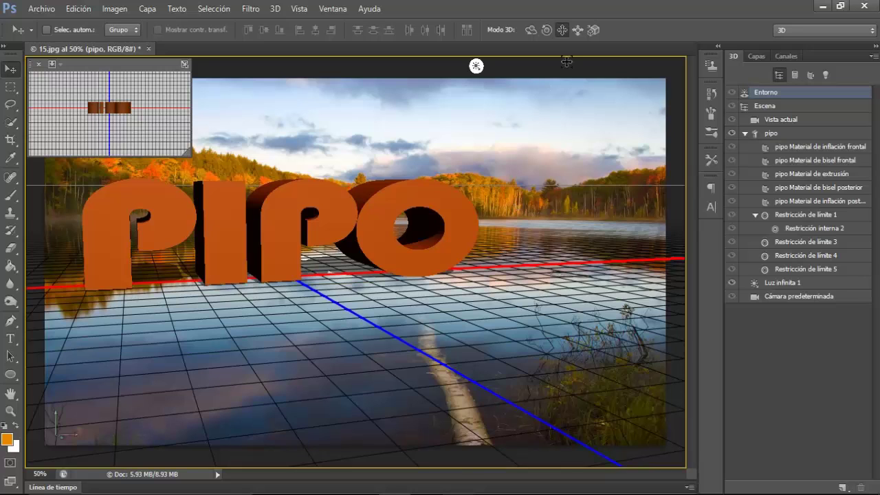
- Slide the camera closer so the PIPO letters appear larger
left_click(532, 152)
left_click(577, 29)
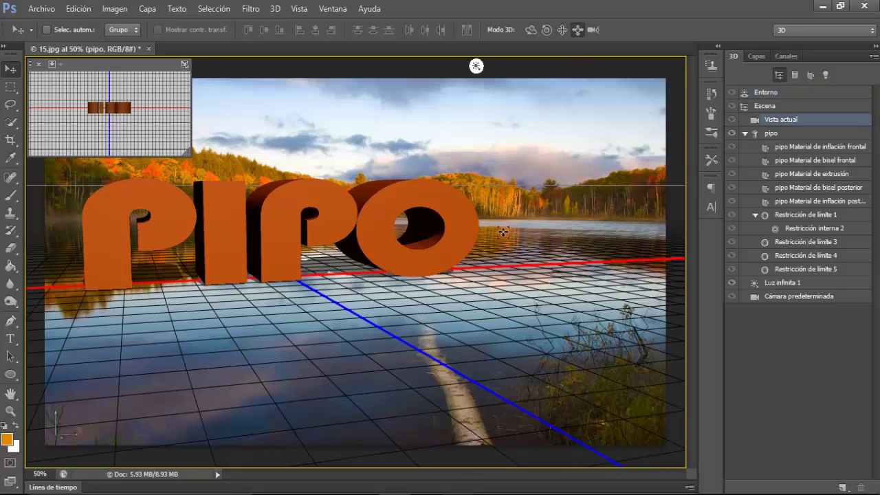
left_click_drag(506, 237, 507, 248)
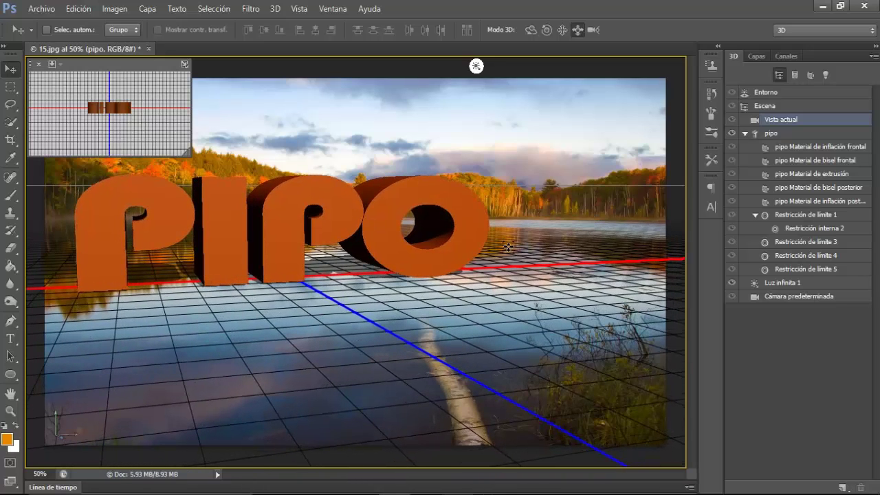
left_click(507, 247)
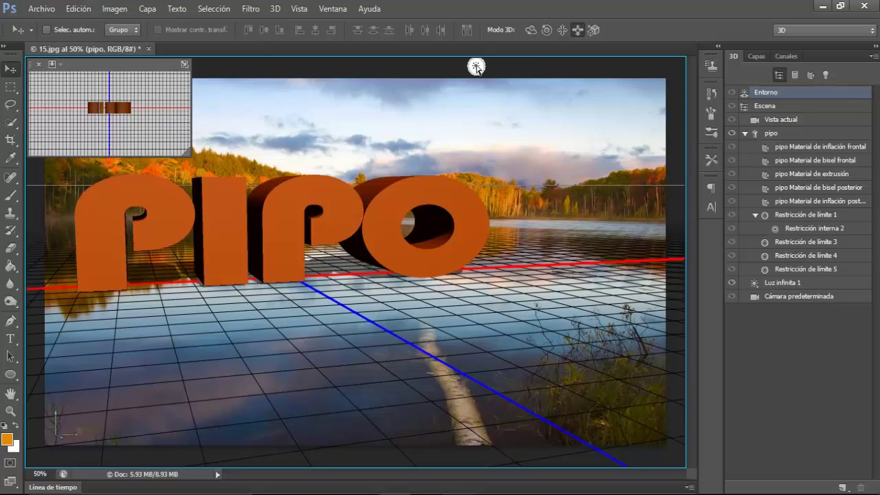
left_click(476, 67)
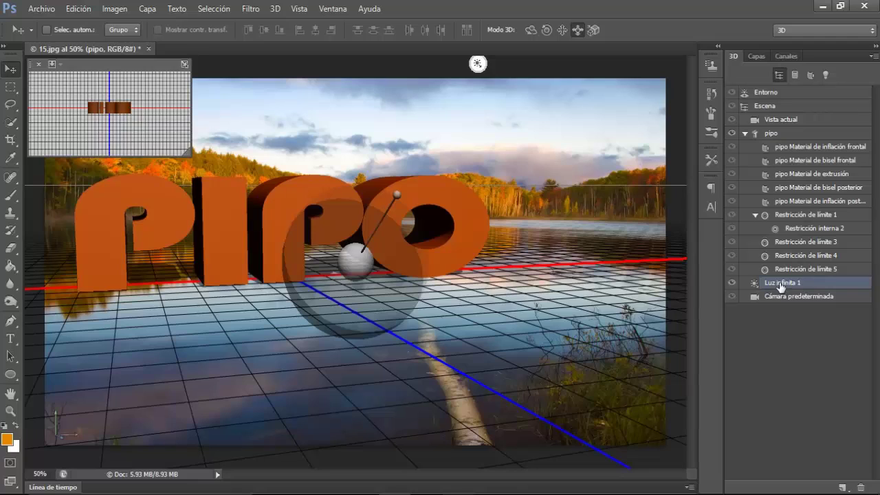
- Redirect Luz infinita 1 to re-light the letters and add a second infinite light
left_click_drag(396, 196, 400, 219)
left_click(400, 219)
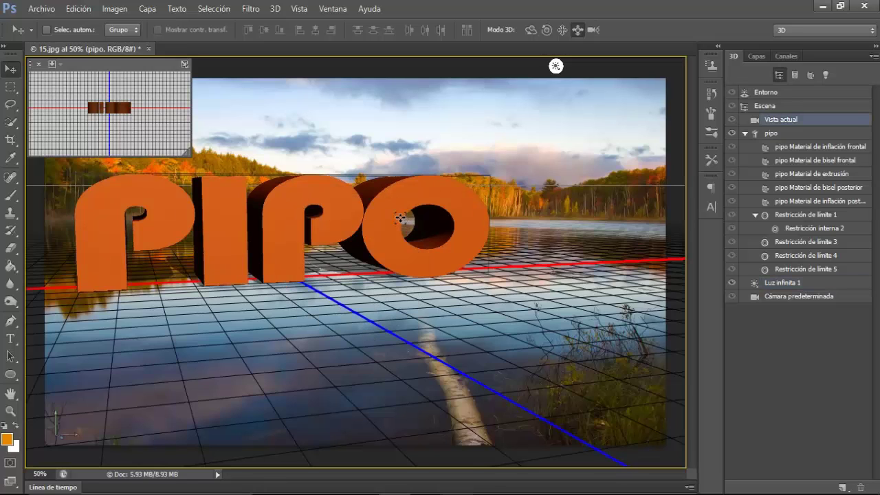
left_click(767, 283)
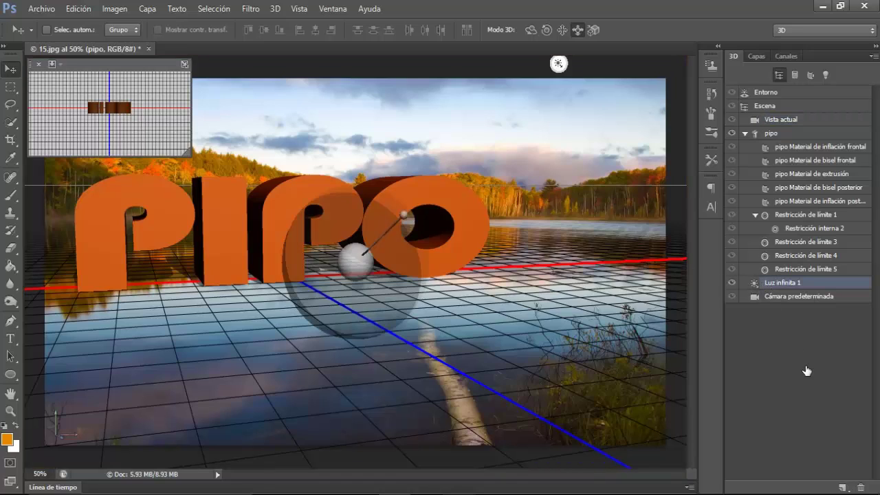
left_click(841, 486)
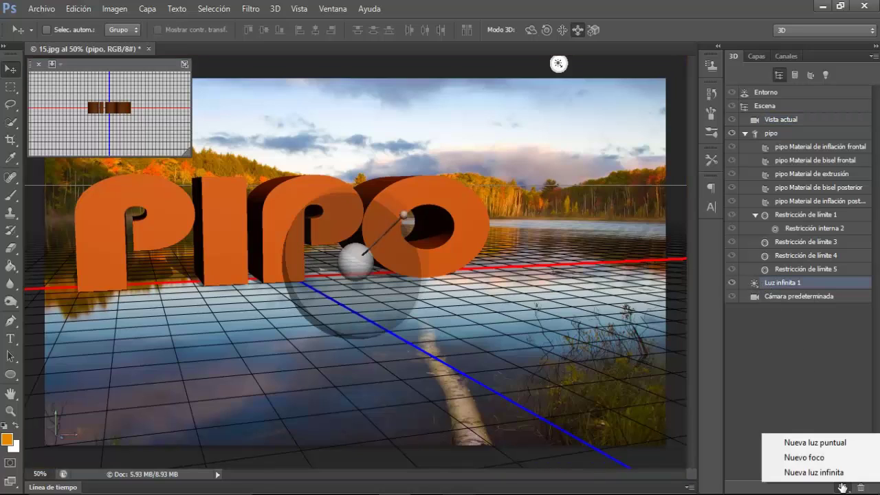
left_click(807, 472)
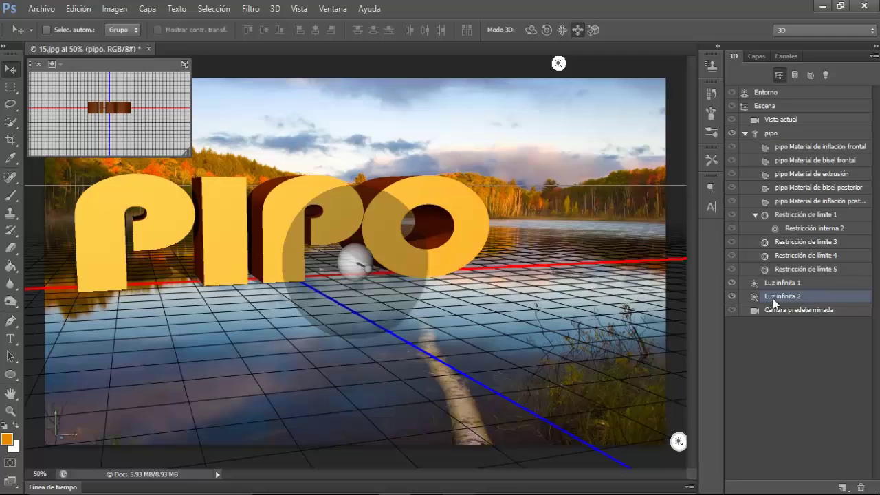
- Set Luz infinita 2's intensity to 10% in the Properties panel
left_click(334, 10)
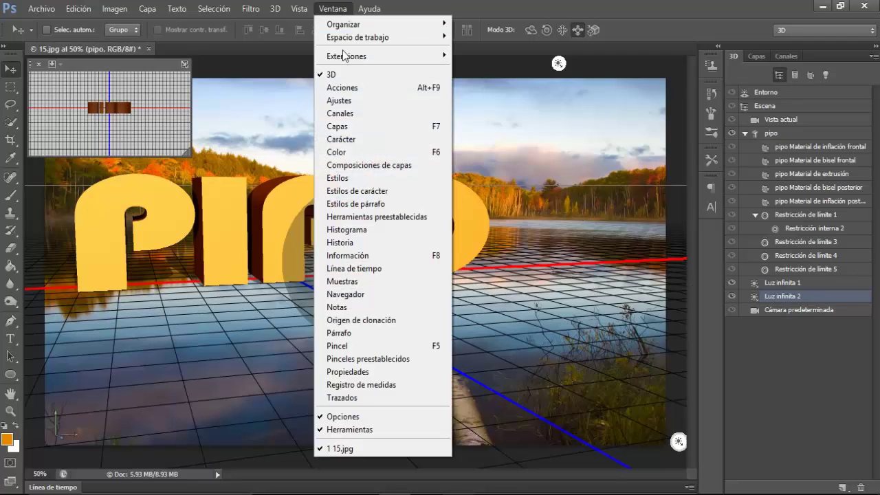
left_click(349, 369)
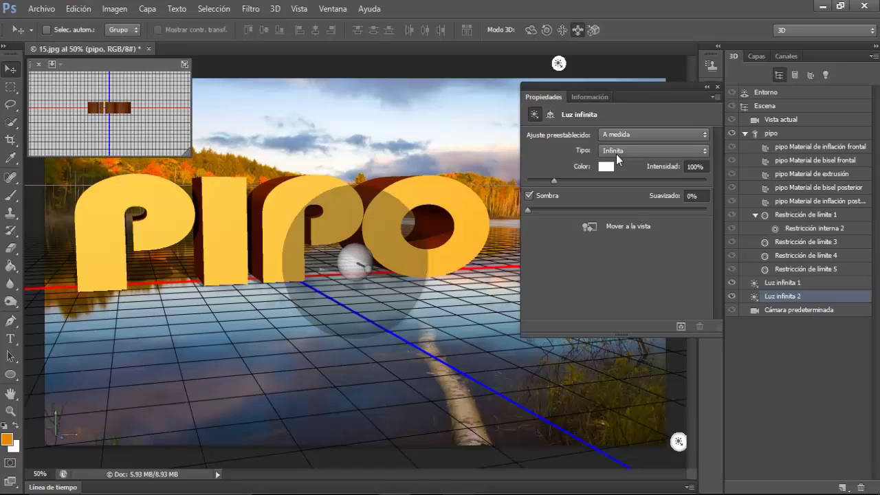
left_click(549, 114)
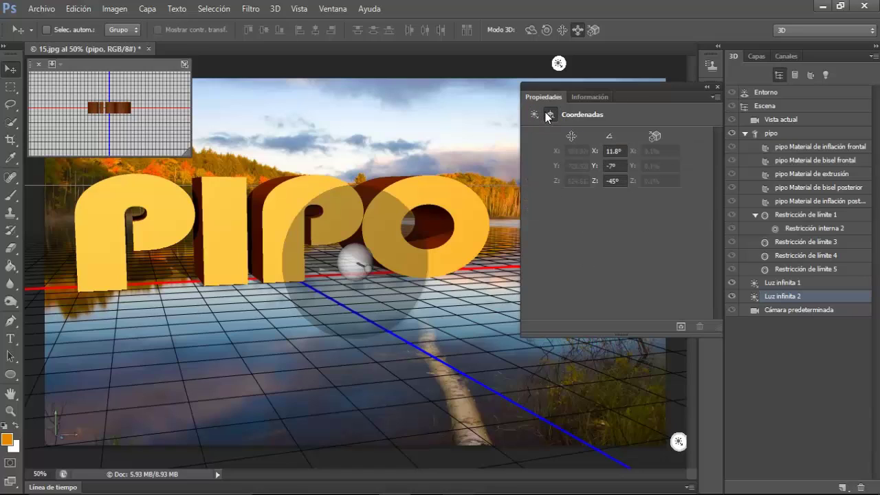
left_click(534, 114)
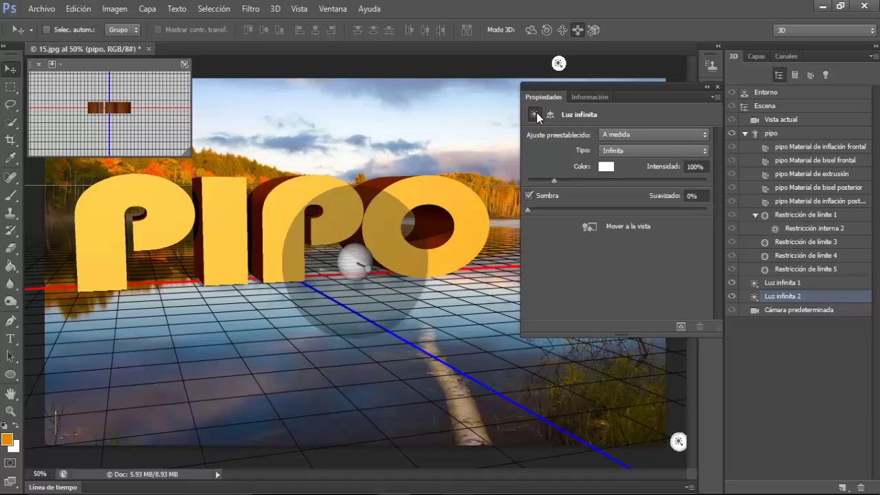
left_click(688, 167)
type("10")
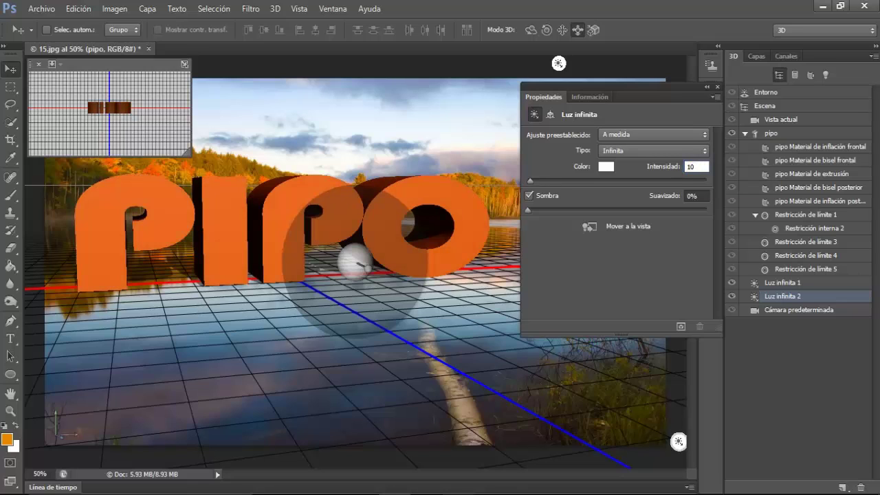
key("Return")
- Set the pipo mesh's extrusion depth to 300
left_click(769, 135)
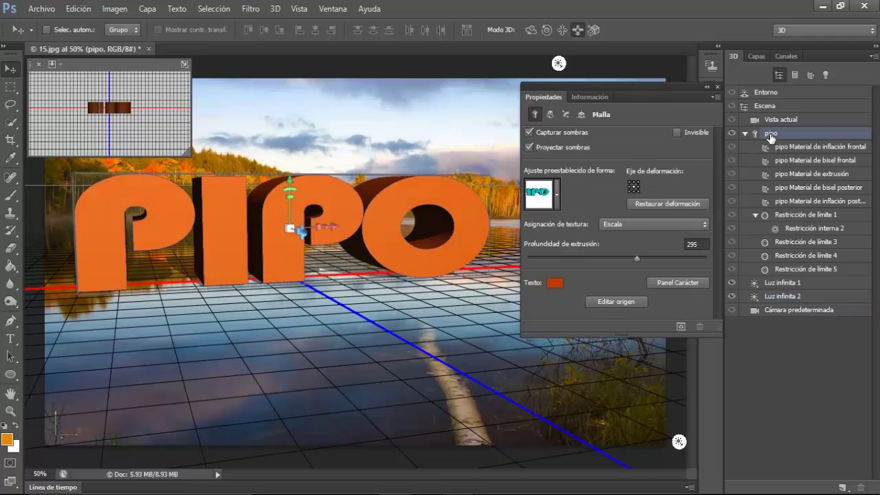
left_click(702, 245)
type("300")
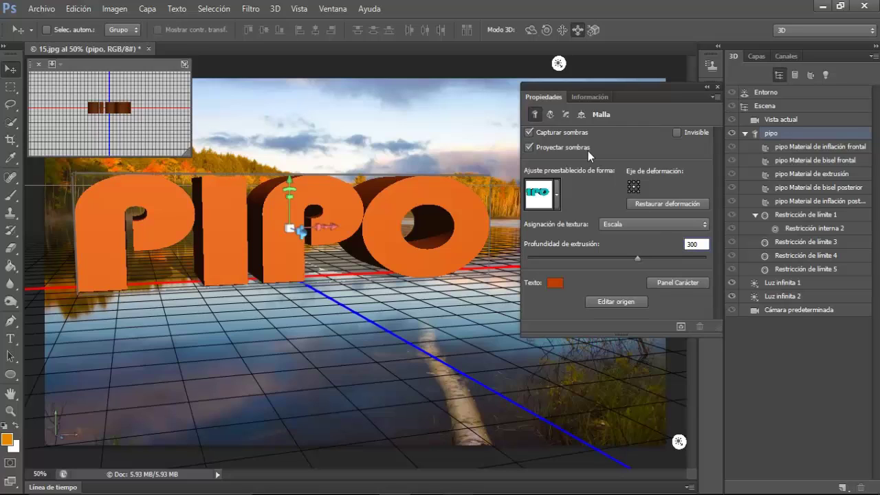
- Give the front cap a bevel width of 15%
left_click(564, 115)
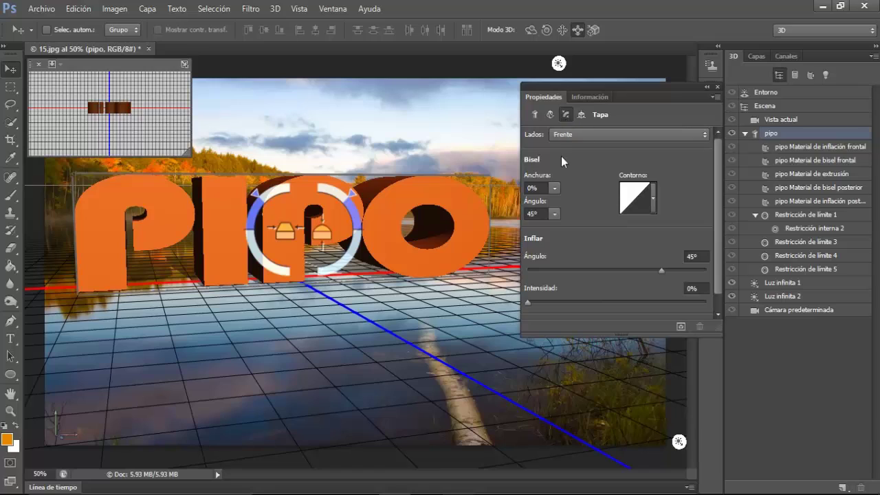
left_click(554, 189)
left_click(554, 189)
left_click_drag(537, 176, 540, 176)
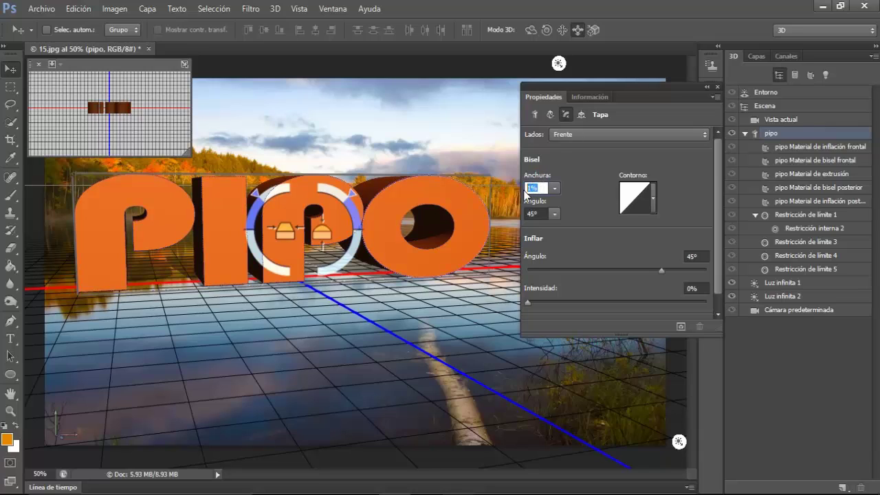
type("1")
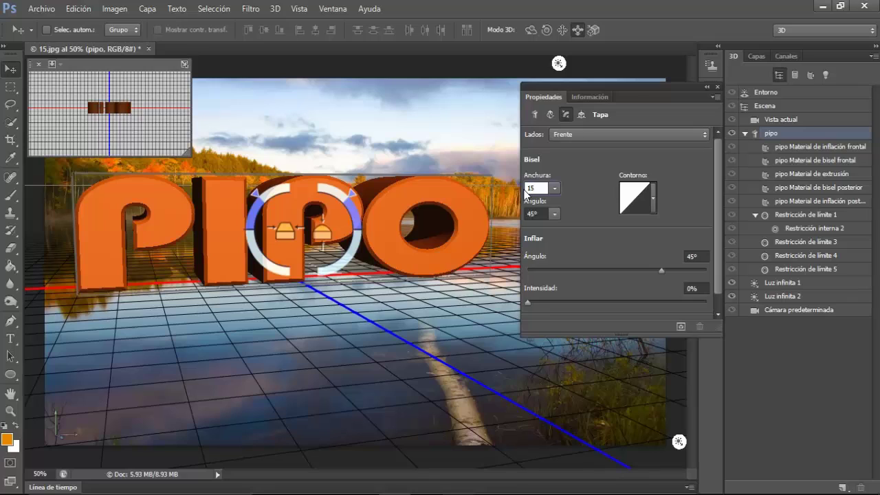
left_click(528, 213)
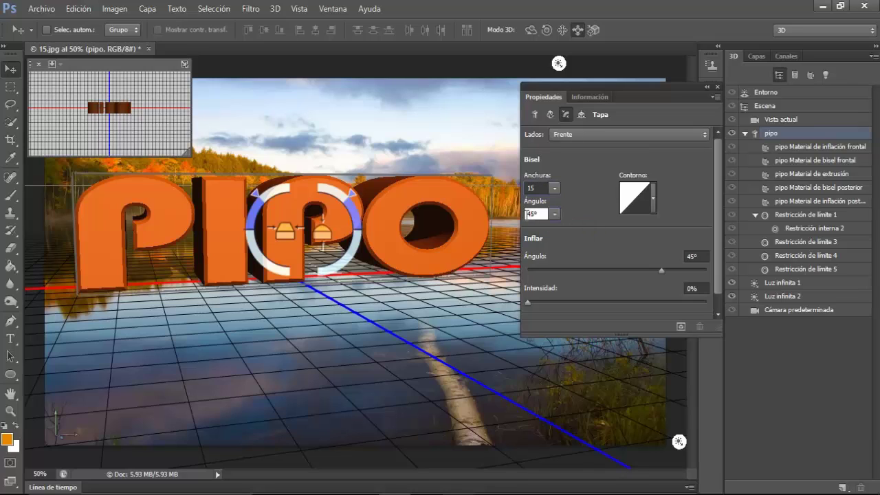
- Set the front bevel angle to 49°
left_click_drag(536, 213, 527, 213)
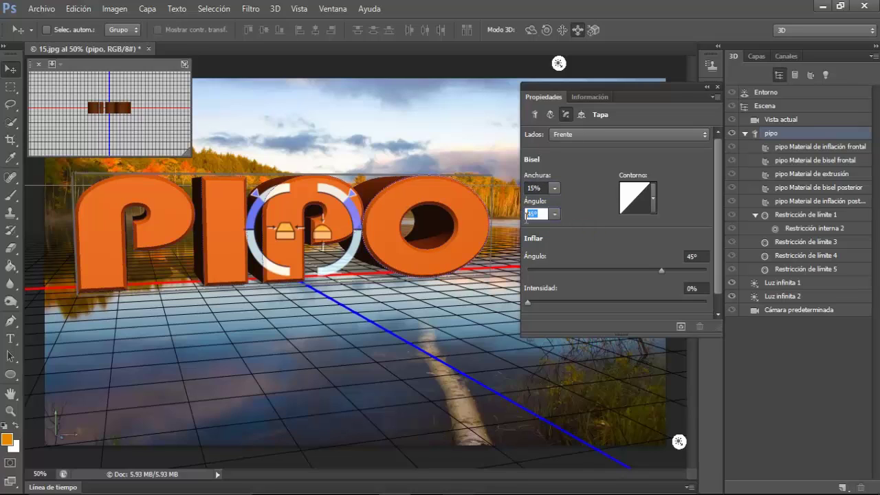
type("4")
type("8")
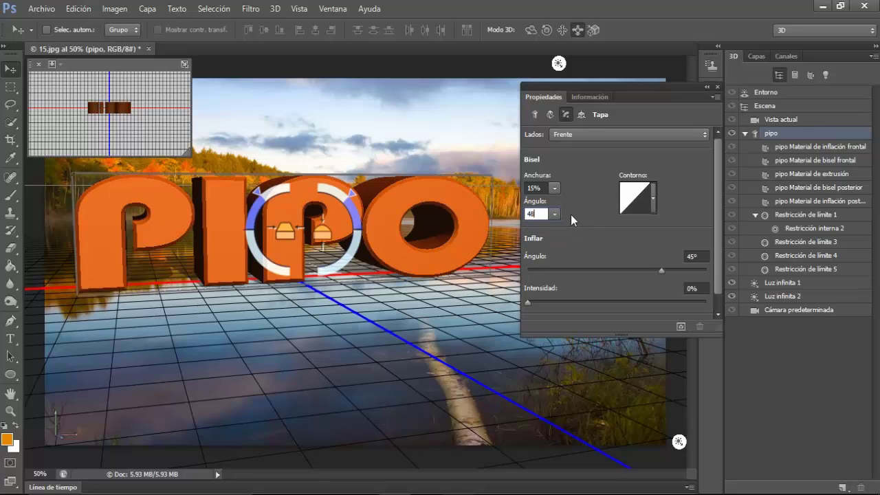
left_click_drag(554, 214, 528, 213)
type("49")
key("Return")
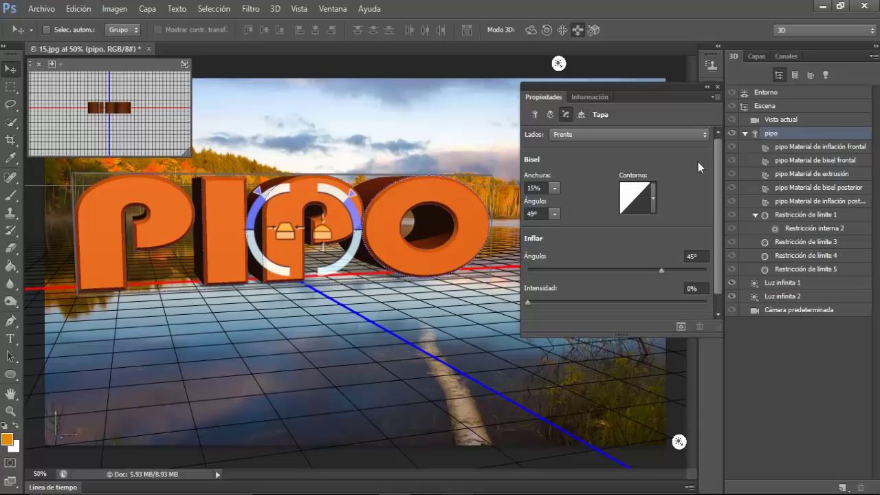
left_click(762, 94)
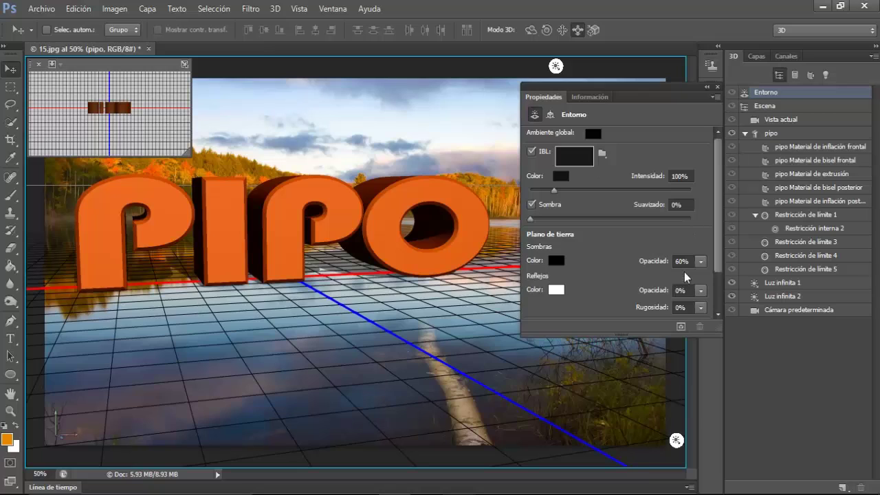
- Set environment reflections to 60% opacity and 20% roughness
left_click(681, 290)
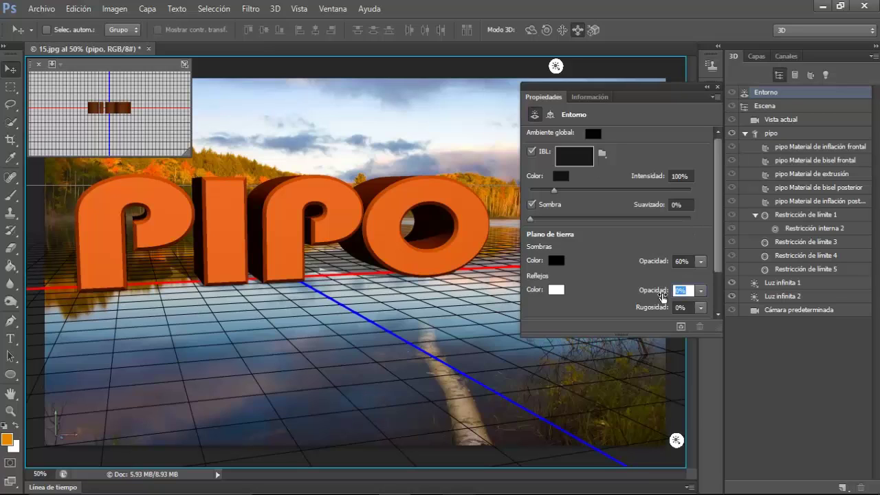
type("60")
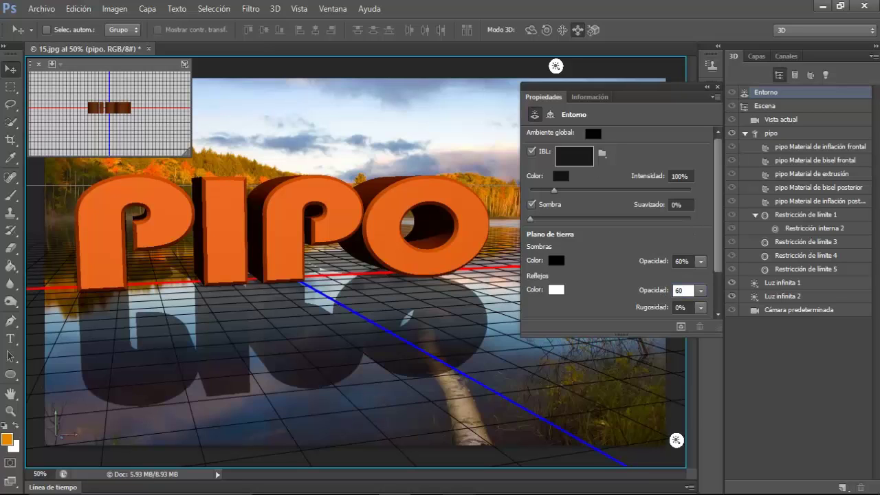
left_click(676, 308)
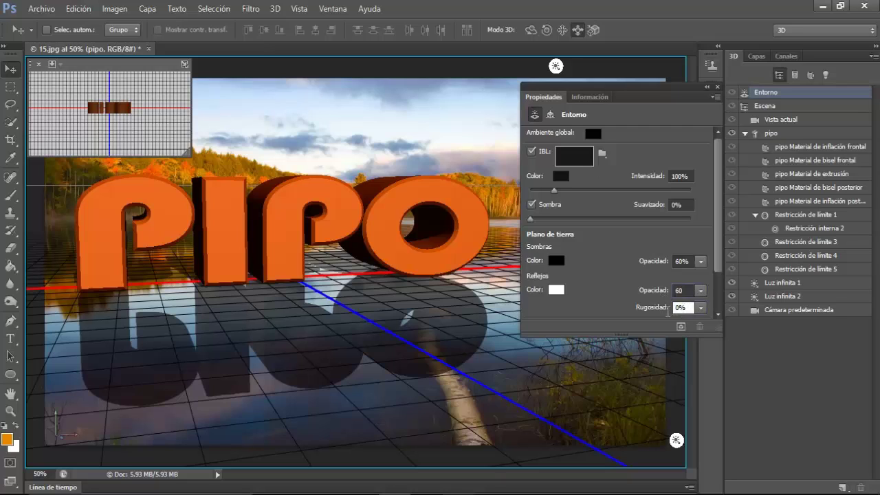
double_click(676, 308)
type("20")
left_click(715, 89)
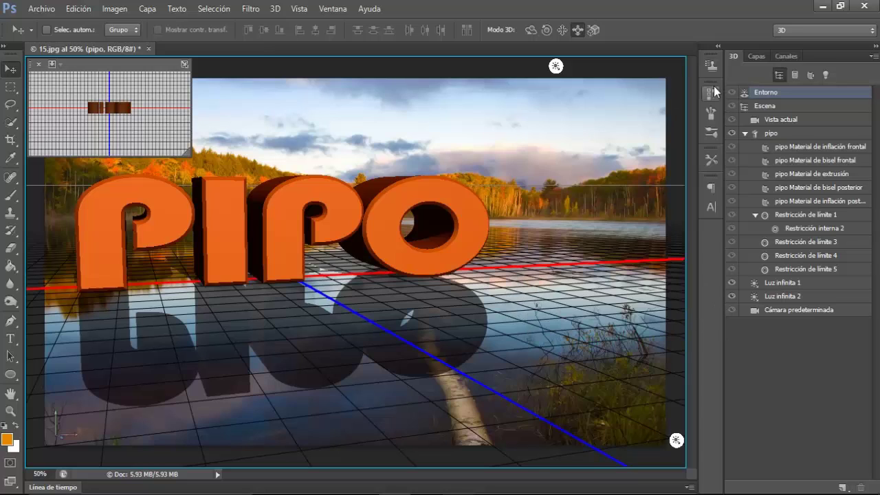
- Rotate the 3D view slightly and reselect Luz infinita 2 in Properties
left_click(546, 30)
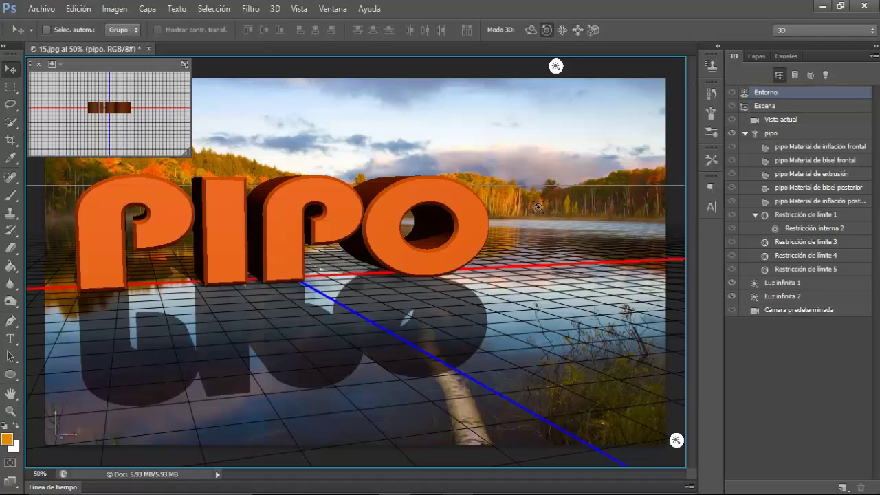
left_click_drag(539, 216, 537, 212)
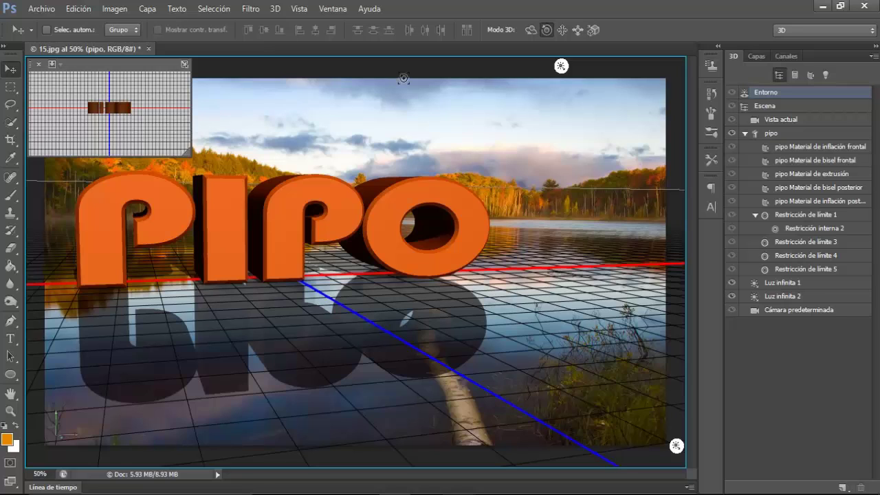
left_click(336, 10)
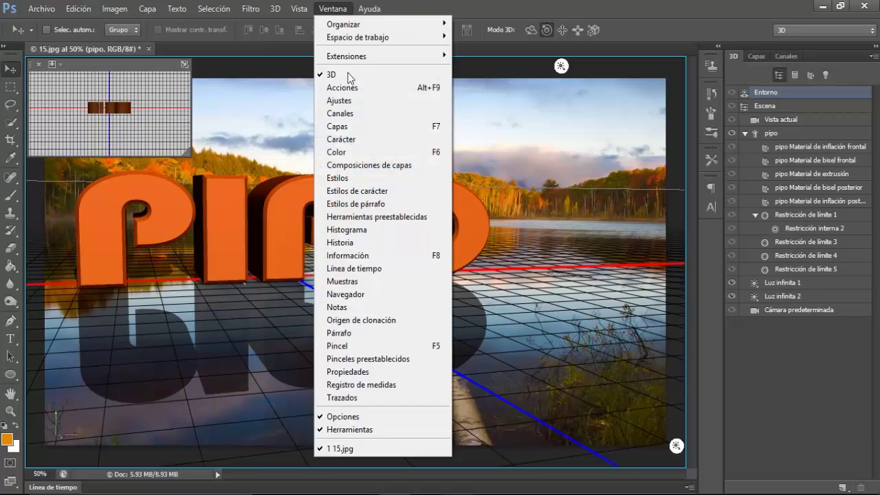
left_click(347, 371)
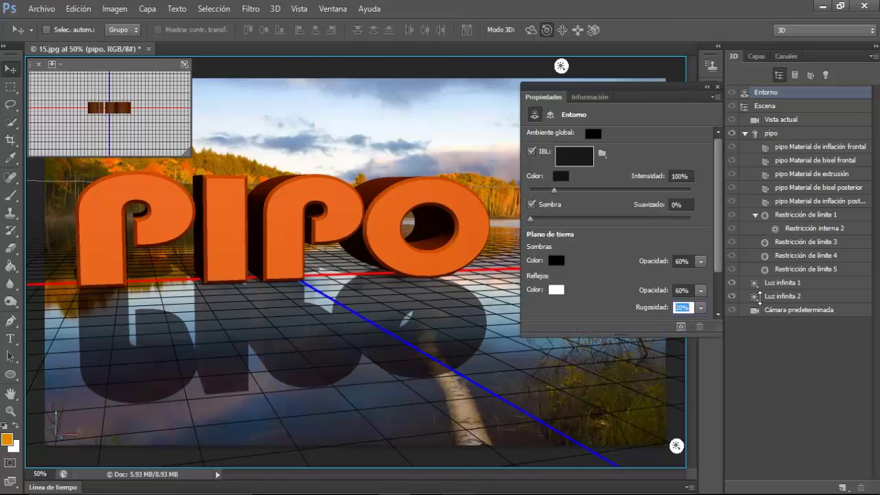
double_click(771, 296)
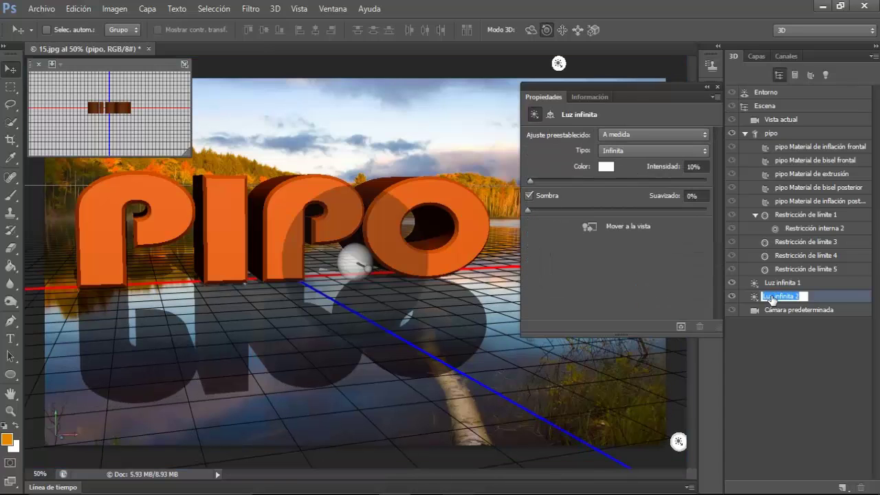
- Lower Luz infinita 2's intensity to 8% and close the Properties panel
left_click(704, 166)
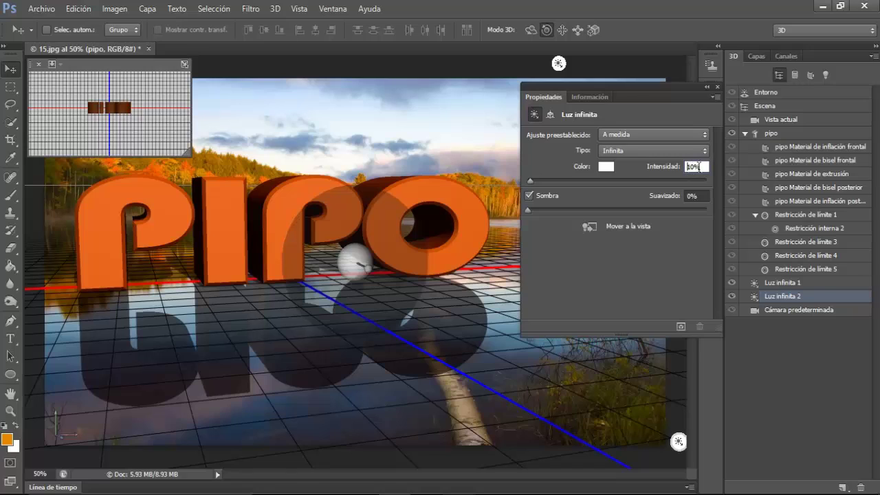
left_click_drag(703, 167, 681, 171)
type("8")
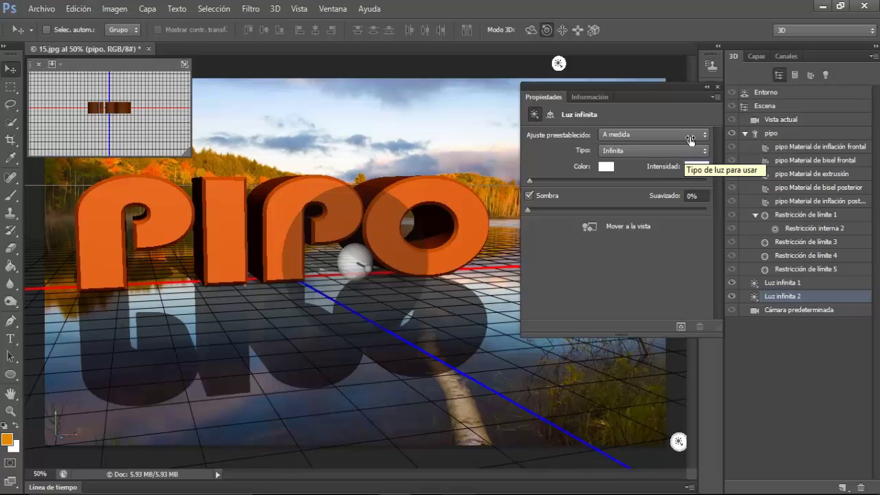
left_click(717, 86)
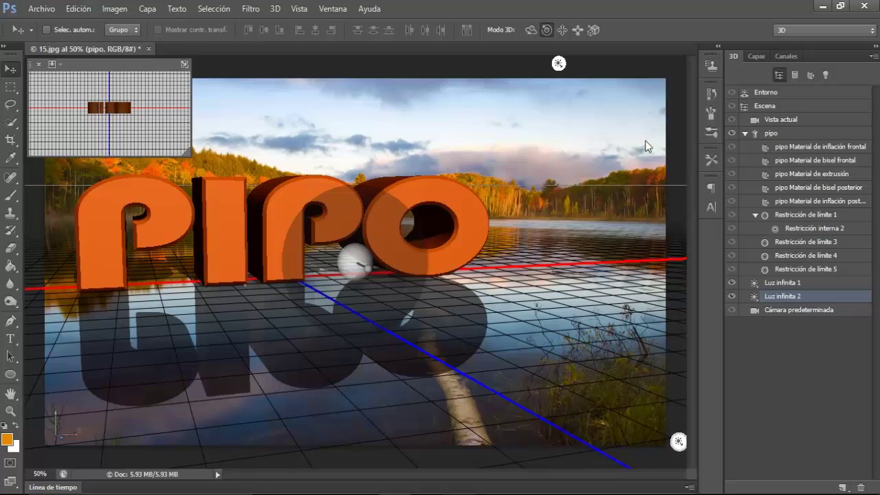
left_click(558, 220)
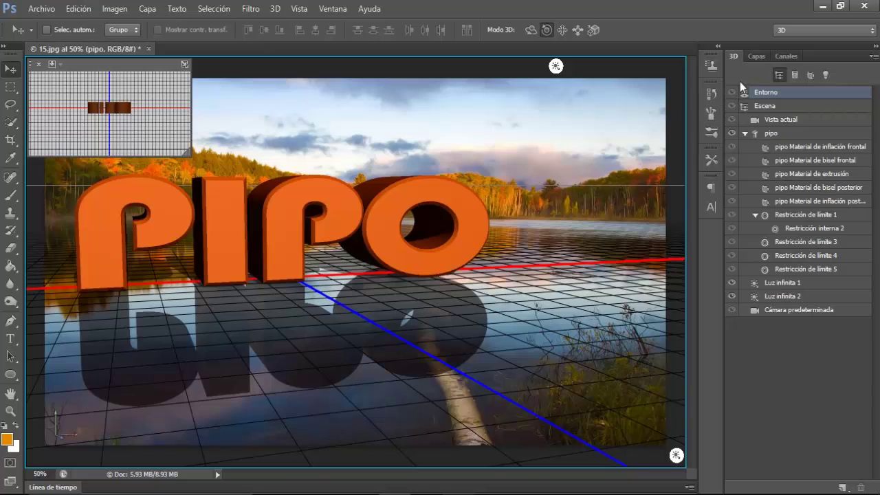
- Render the pipo layer with Interpretar, then flatten it with Rasterizar 3D
left_click(753, 56)
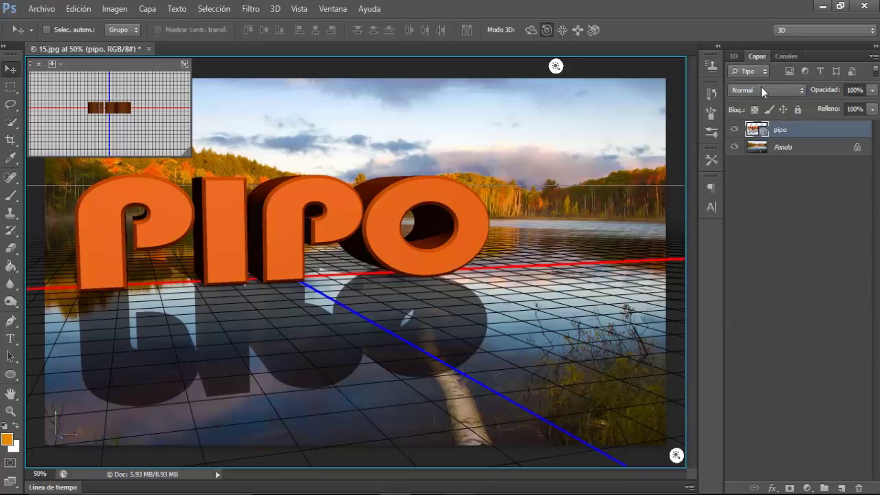
right_click(794, 132)
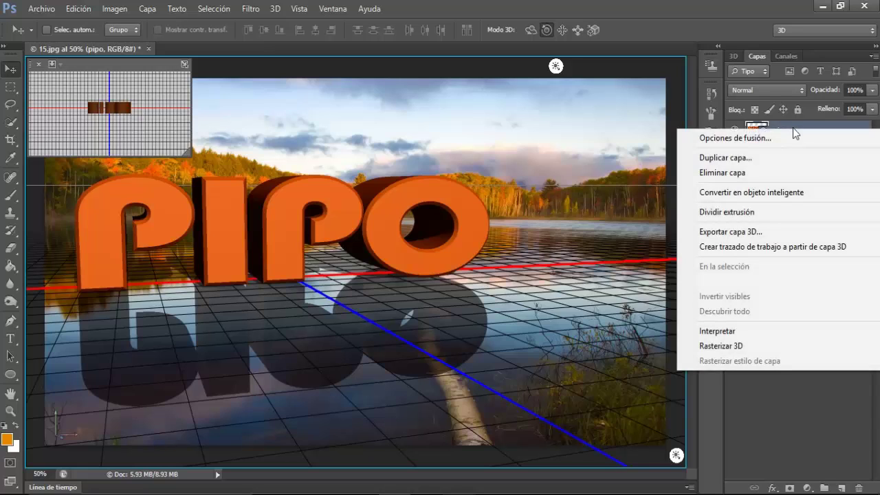
left_click(714, 332)
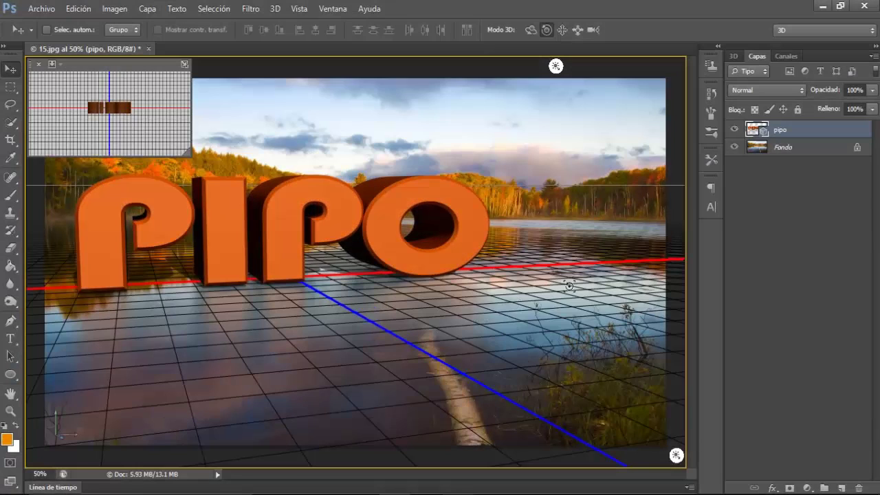
right_click(787, 130)
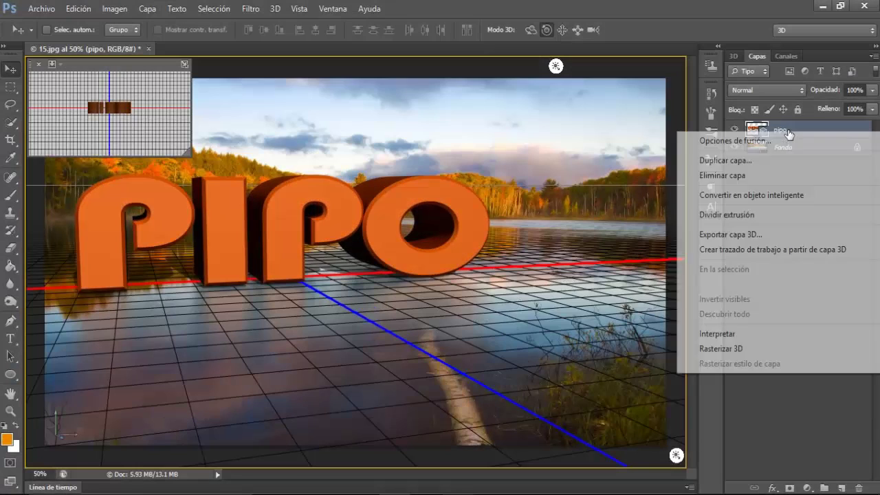
left_click(720, 348)
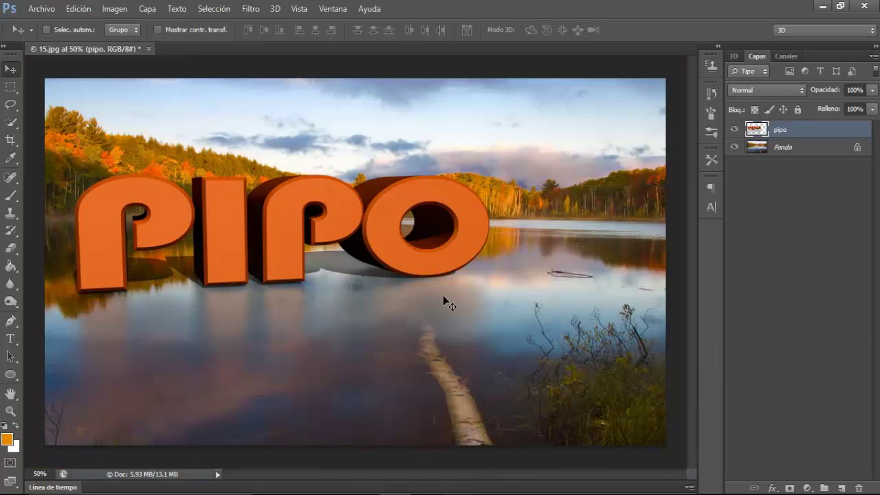
- Free-transform the PIPO layer, rotating it about 0.74° to level the letters
left_click(90, 13)
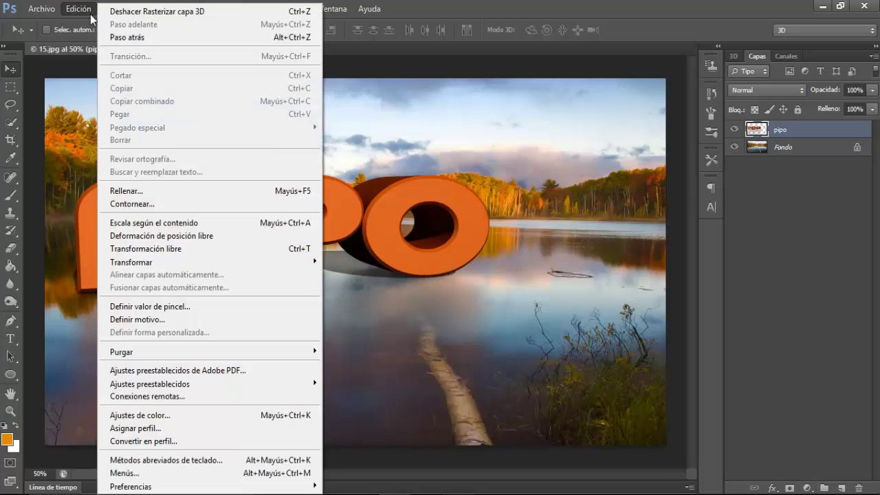
left_click(157, 249)
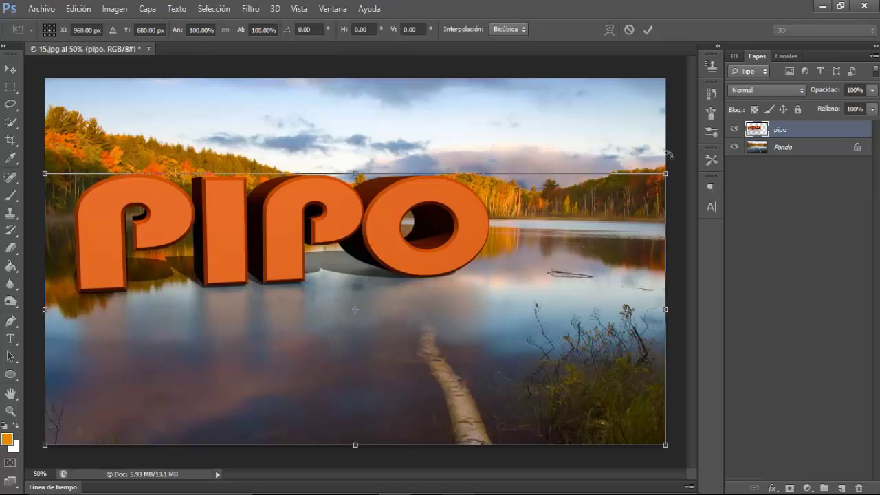
left_click_drag(671, 156, 676, 157)
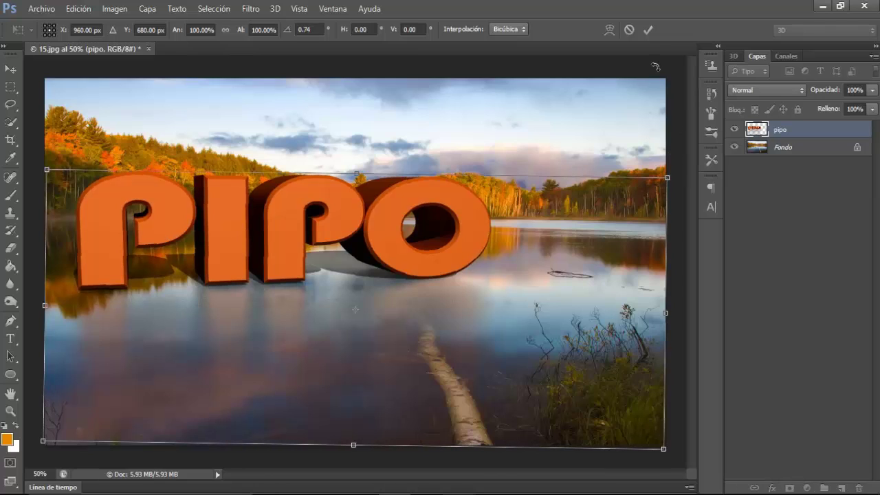
left_click(648, 30)
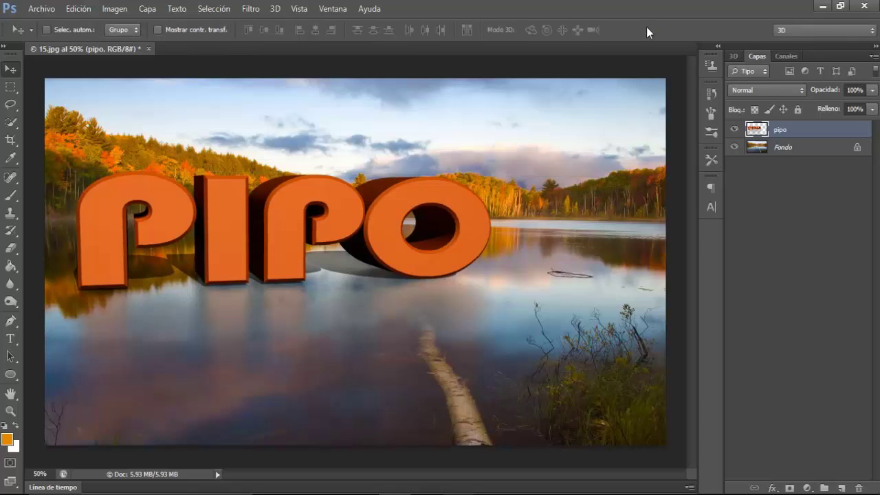
- Turn off the pipo layer's visibility to show the bare autumn lake photo
left_click(734, 129)
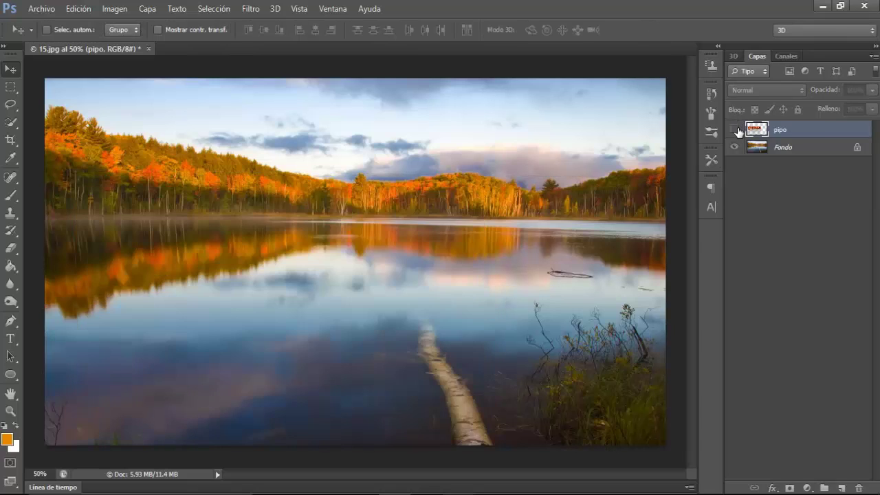